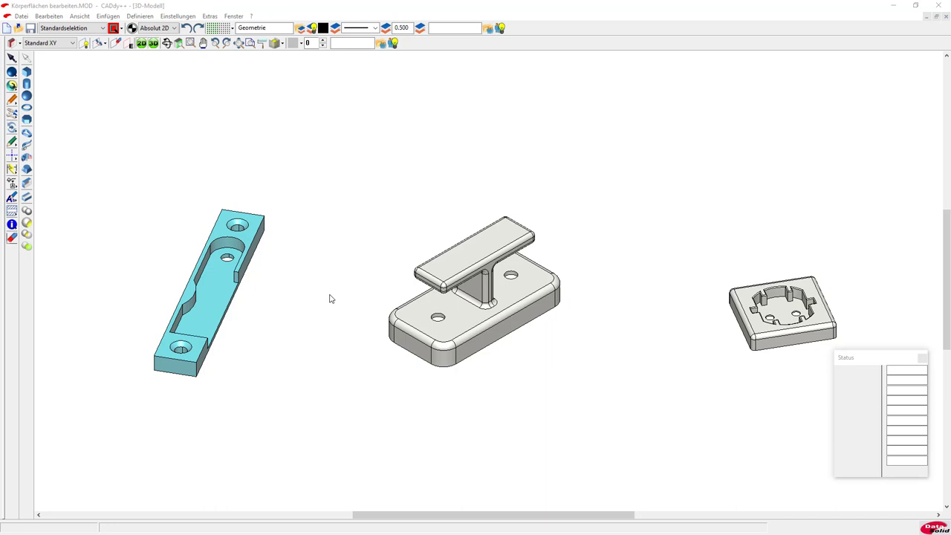
- Centre the teal slotted plate and define working plane St-KE1 on its long side face
scroll(93, 294, up, 1)
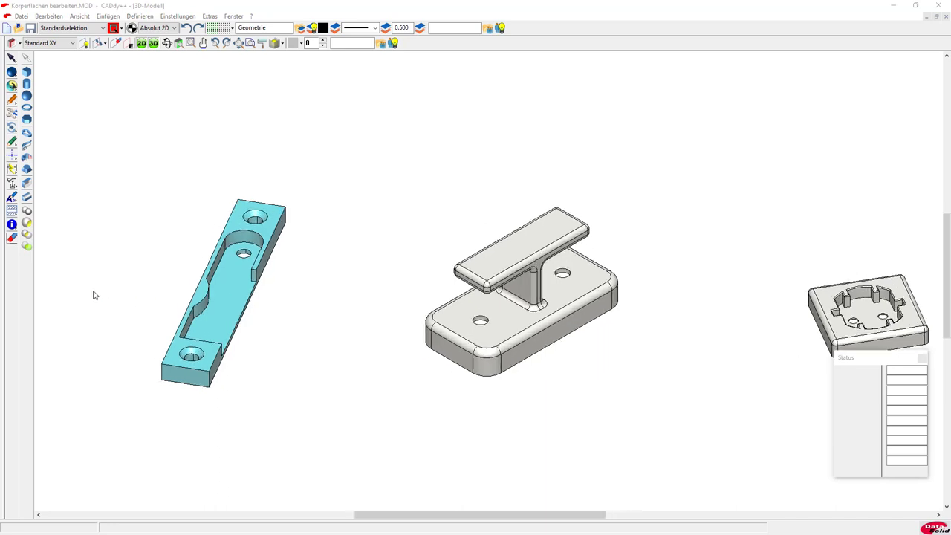
scroll(93, 295, up, 1)
scroll(96, 297, up, 1)
scroll(97, 297, up, 1)
scroll(104, 297, up, 1)
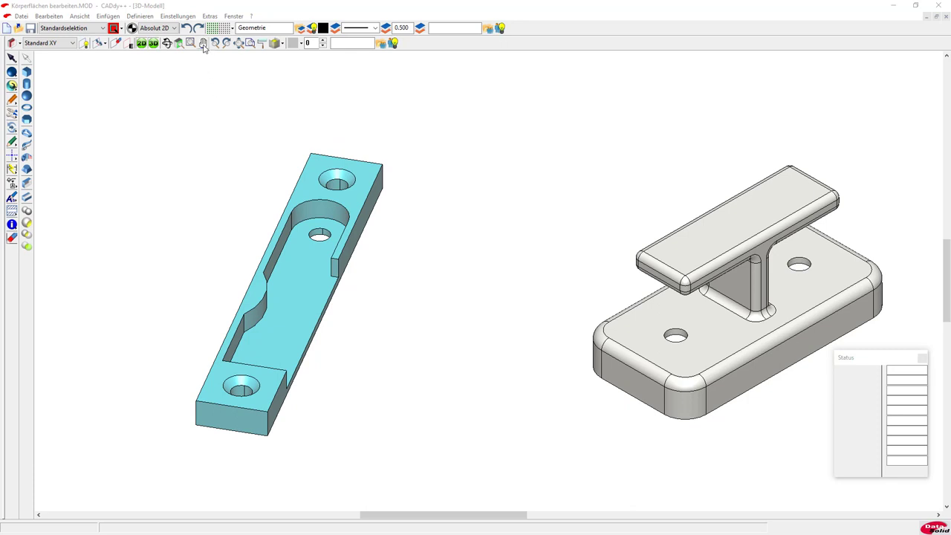
click(202, 44)
drag(252, 237, 370, 236)
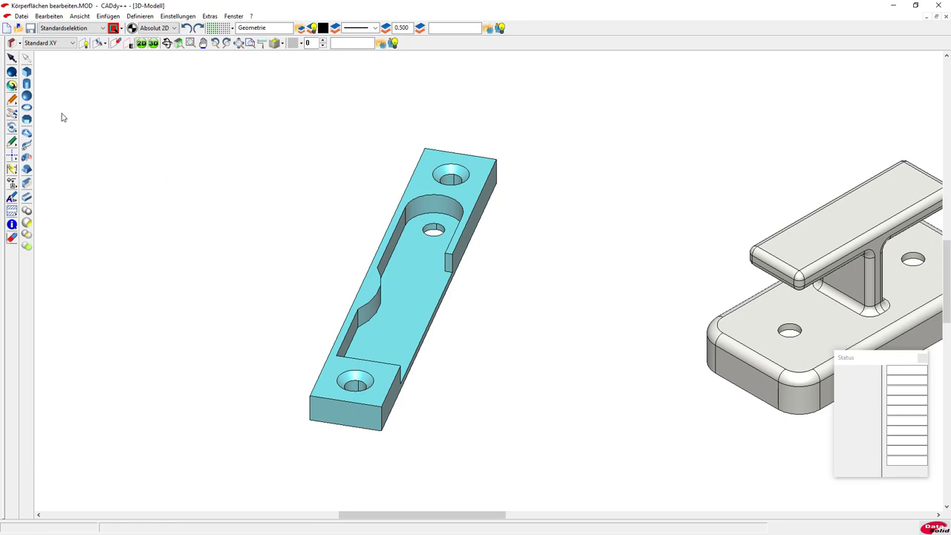
click(15, 89)
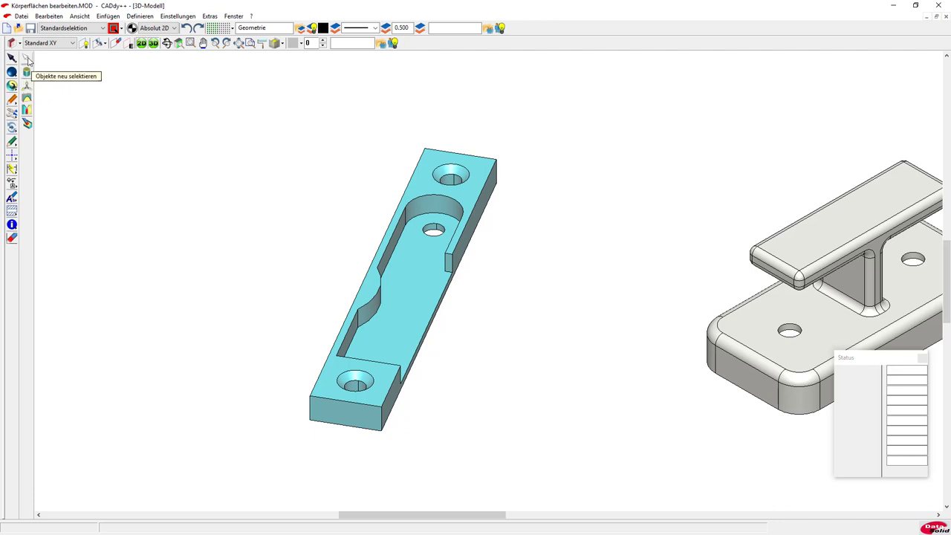
click(11, 45)
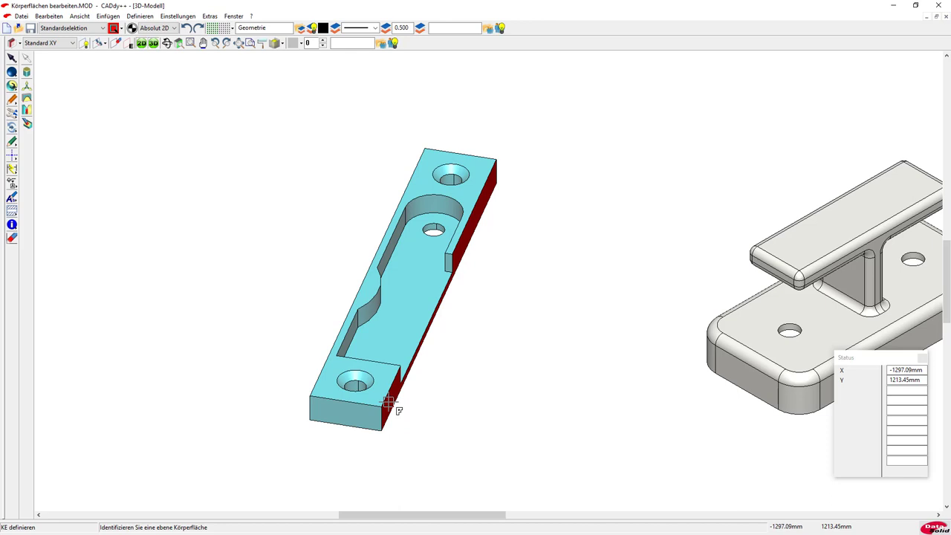
click(389, 403)
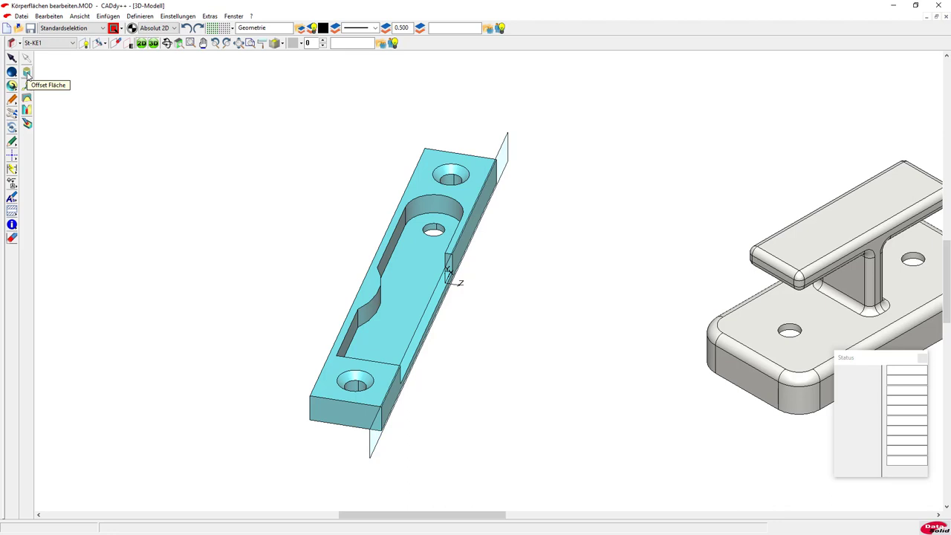
- Offset the teal plate's front end face outward
click(27, 72)
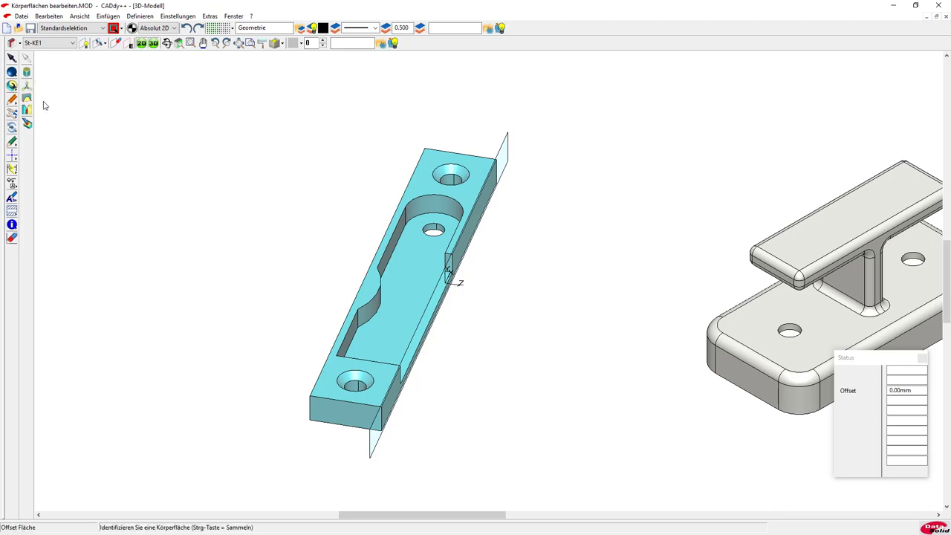
click(364, 414)
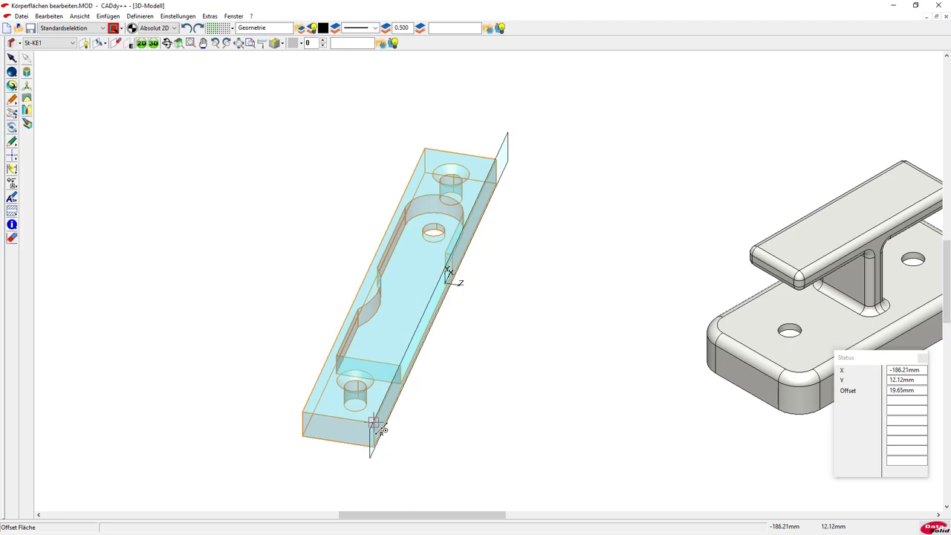
click(375, 425)
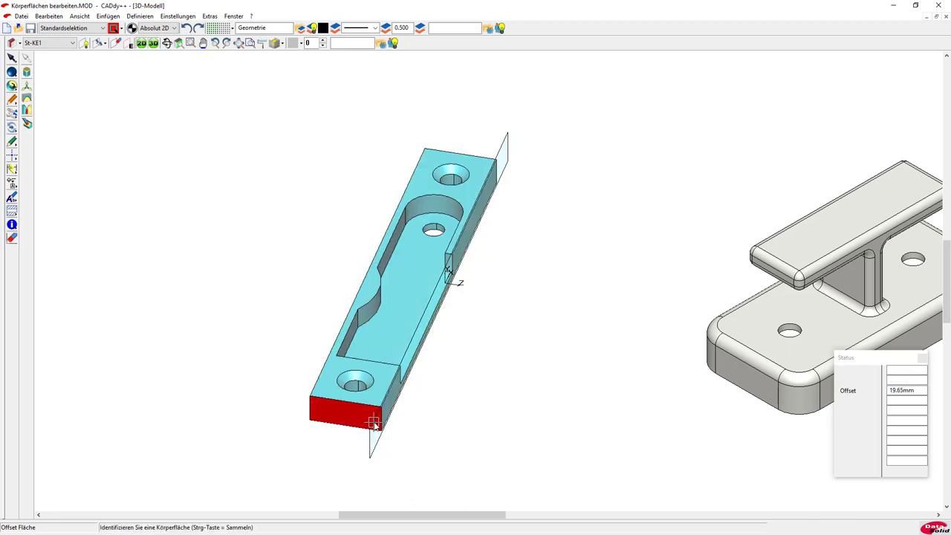
- Enlarge the lower and upper countersunk holes with a -2 mm face offset
click(369, 382)
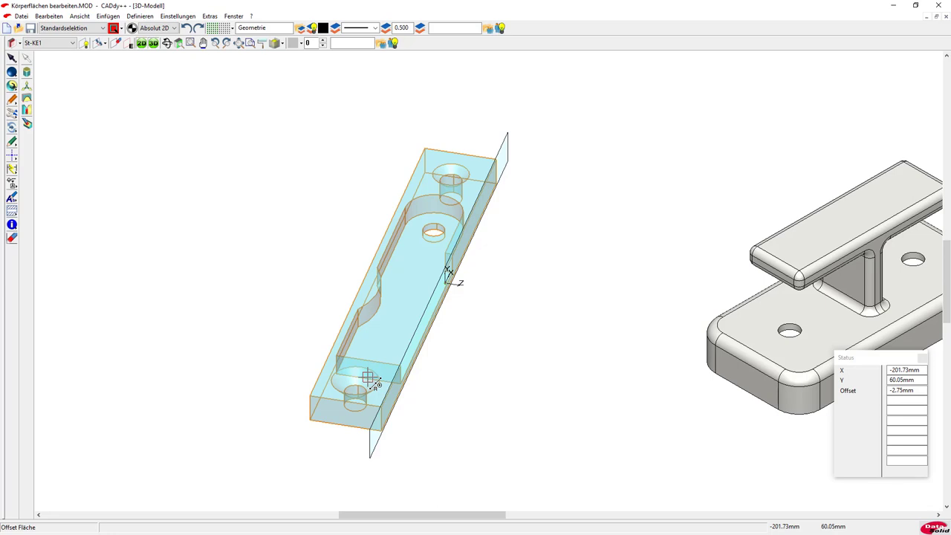
click(374, 381)
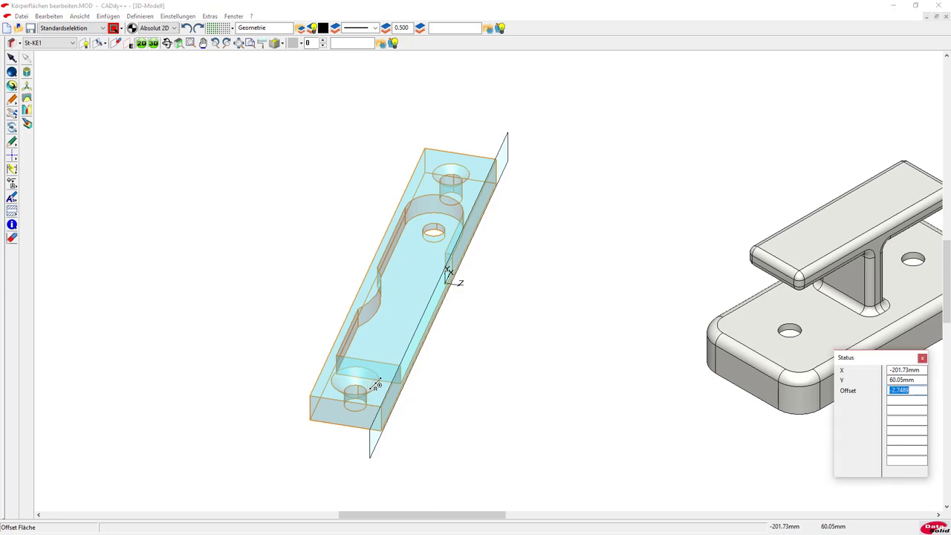
text(-)
text(2)
key(Return)
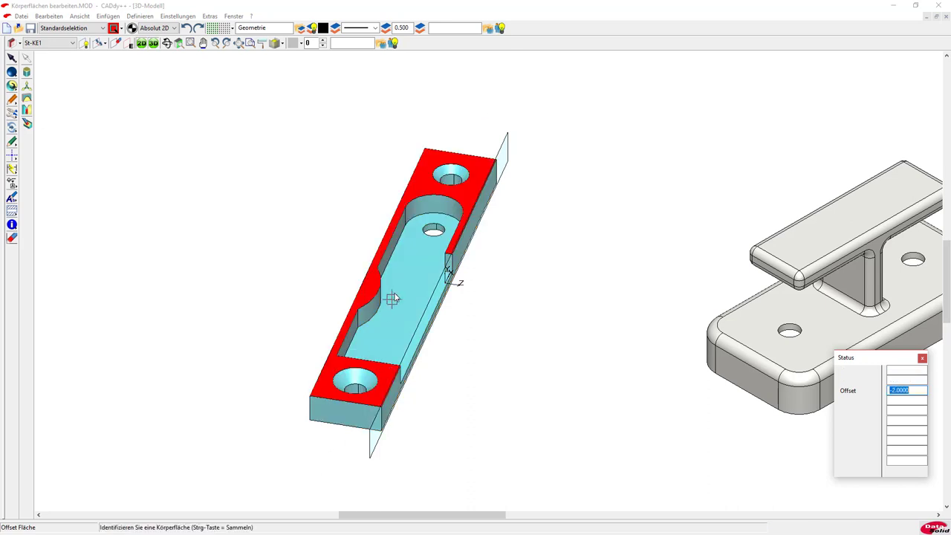
click(447, 171)
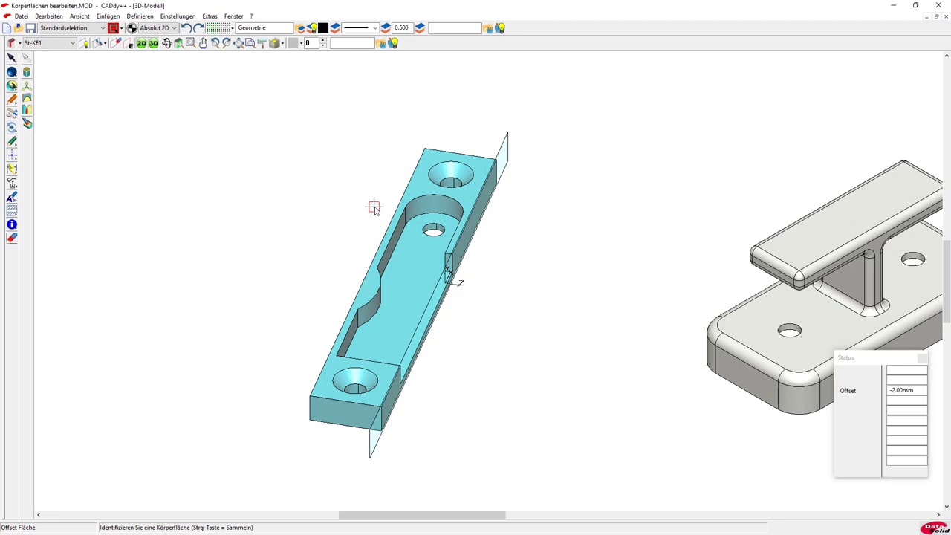
key(Escape)
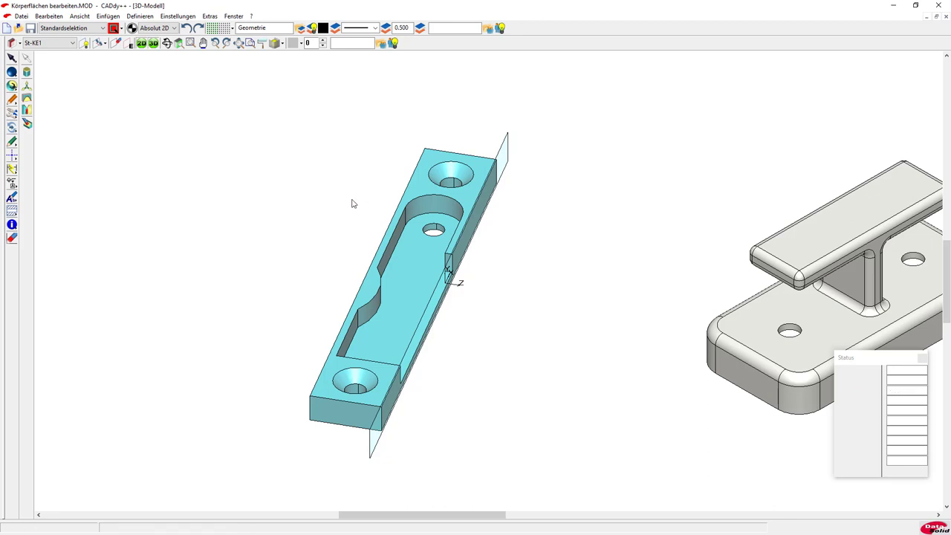
- Shift the curved pocket wall of the slotted plate 10 mm along X with Flächen transformieren
click(27, 87)
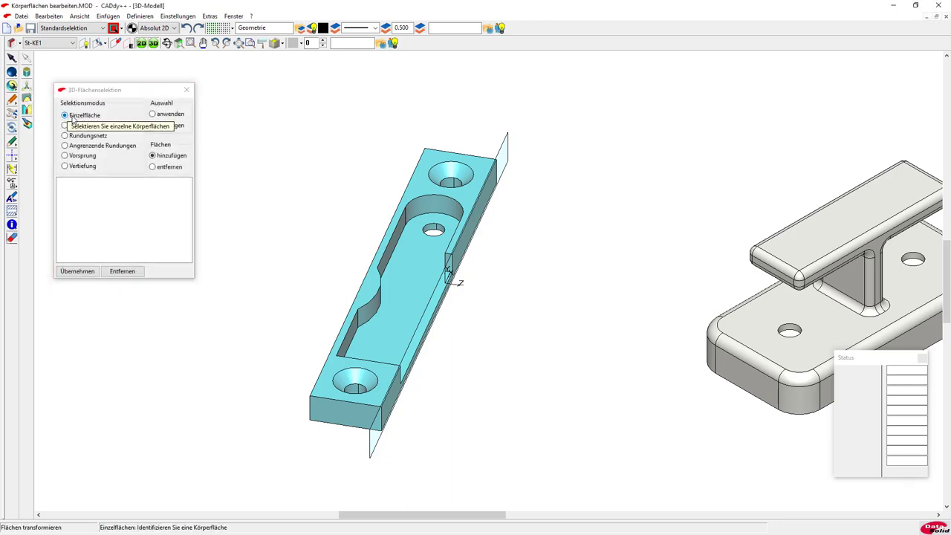
click(366, 316)
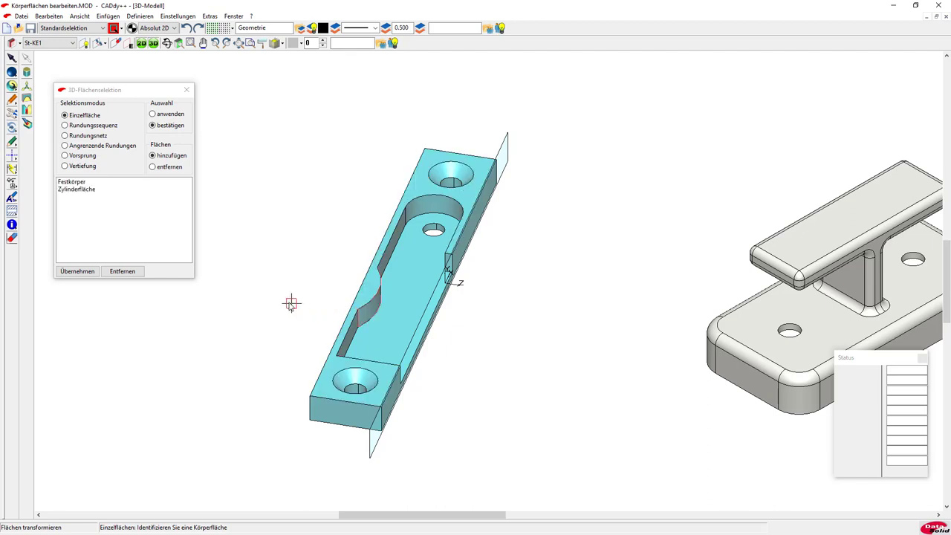
click(91, 273)
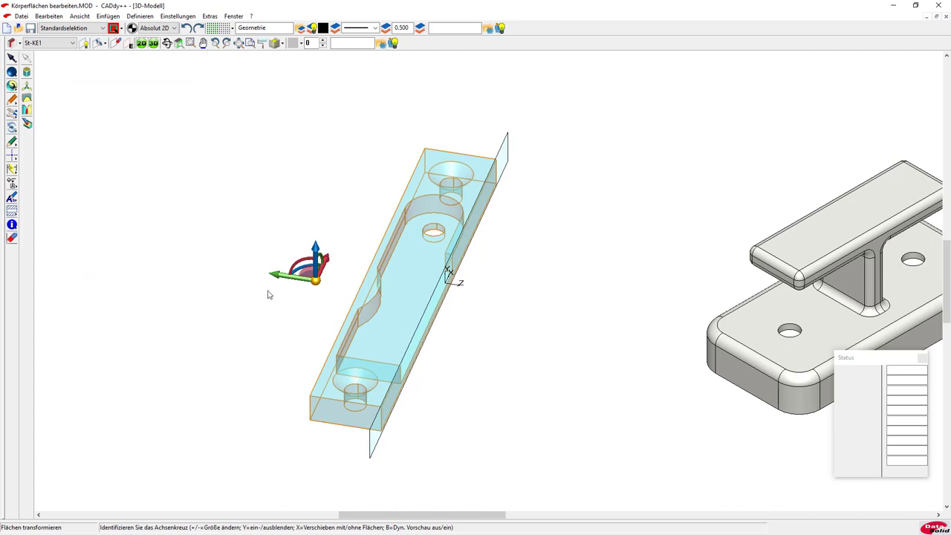
key(plus)
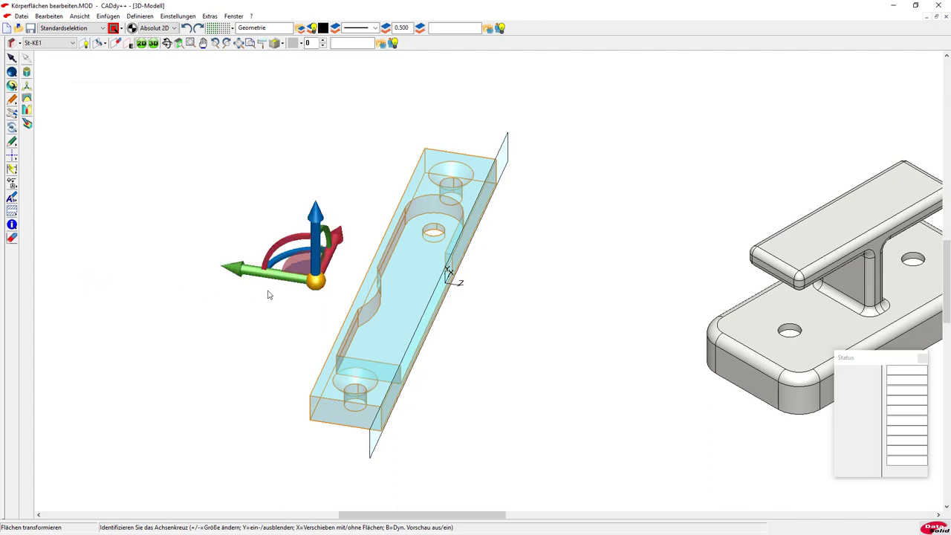
key(plus)
key(minus)
mouse_move(329, 263)
mouse_down()
mouse_move(347, 245)
mouse_move(319, 298)
mouse_move(334, 275)
mouse_up()
key(Tab)
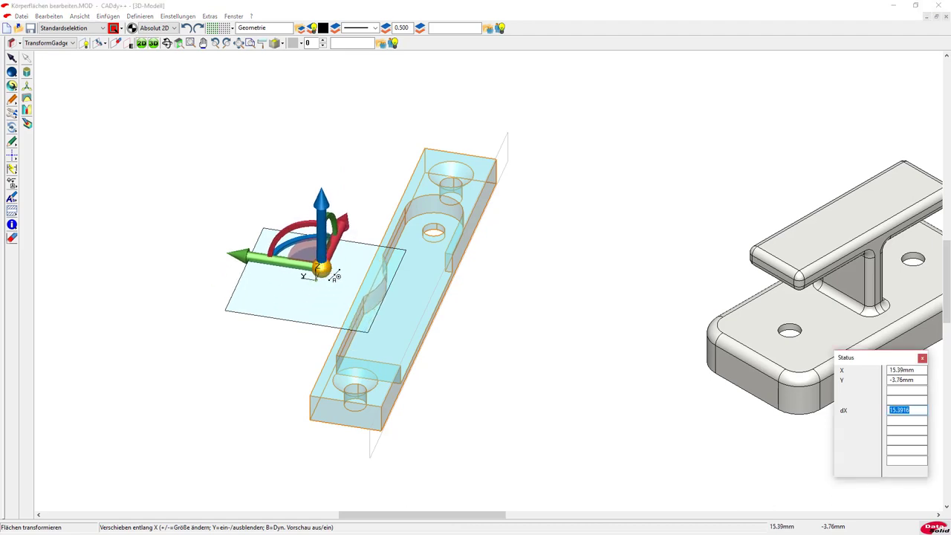
text(0)
key(Return)
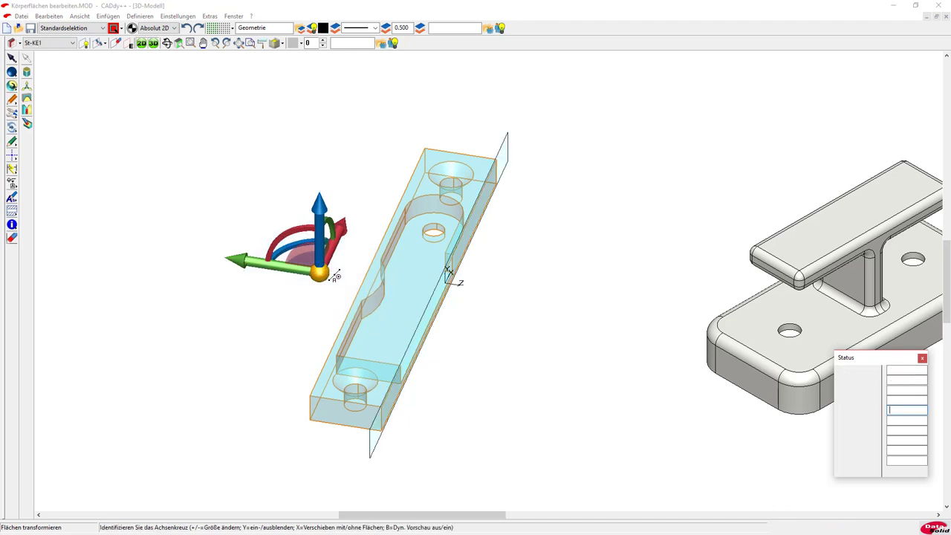
right_click(335, 276)
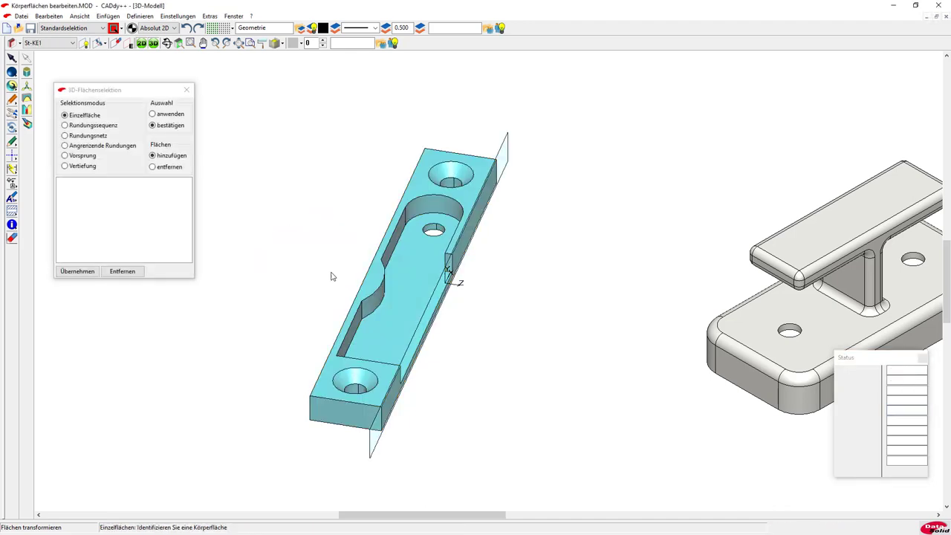
- Select the curved pocket wall, round recess wall, small hole wall and flat side face
click(369, 296)
click(374, 301)
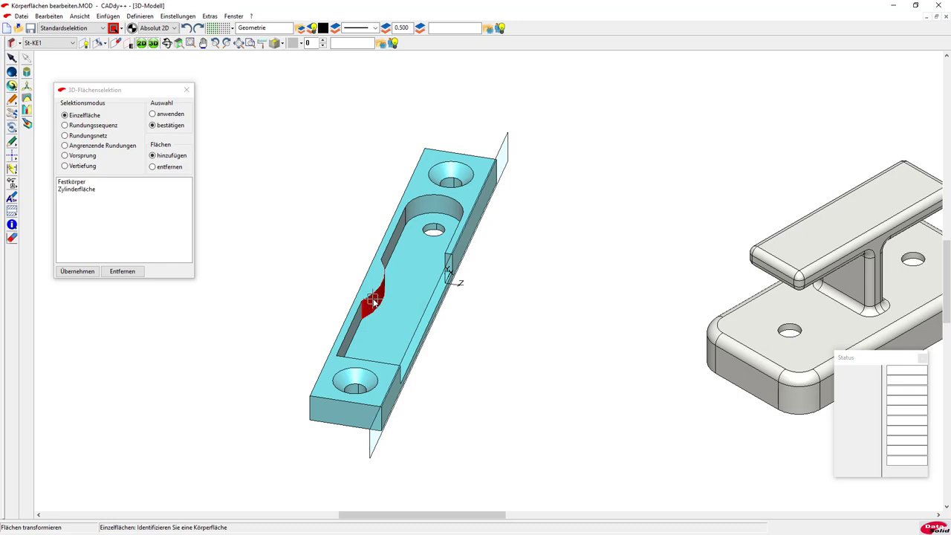
click(433, 208)
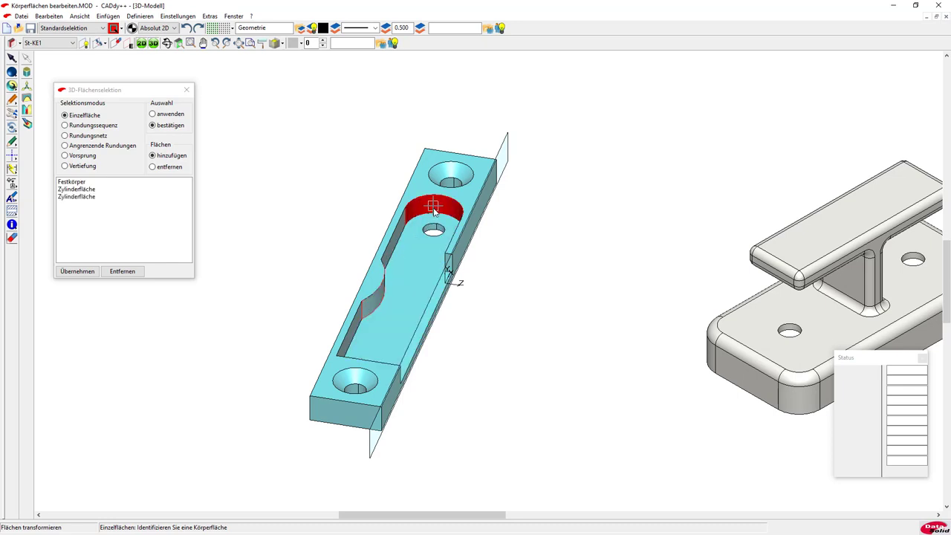
scroll(435, 230, up, 1)
scroll(434, 230, up, 2)
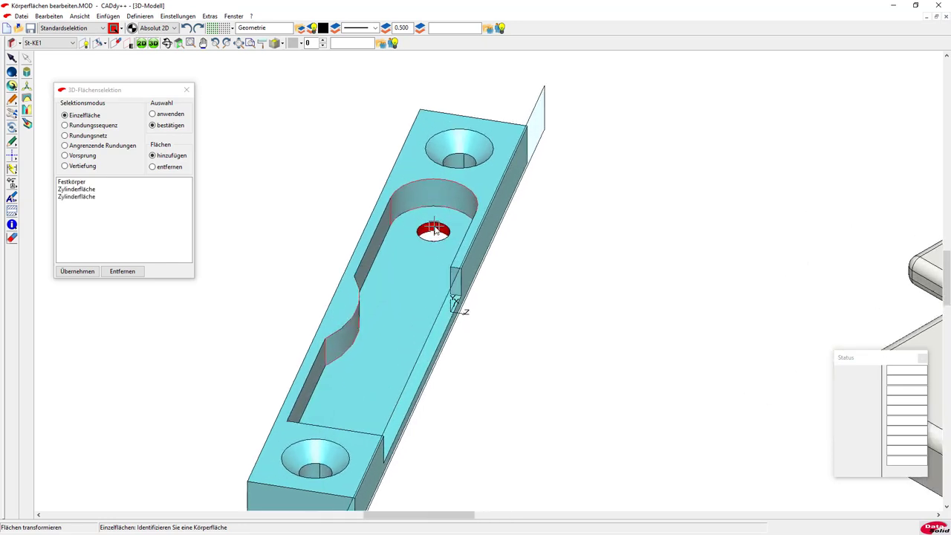
click(435, 230)
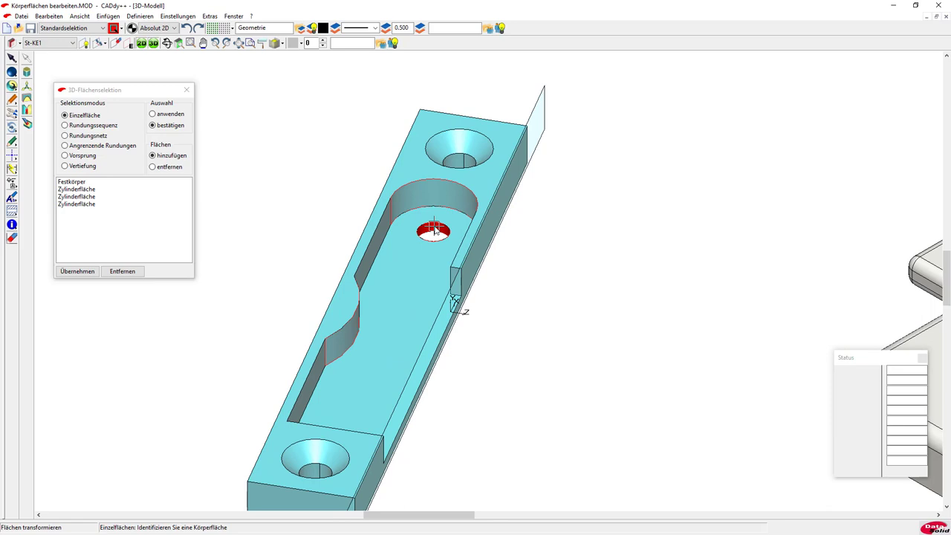
click(455, 281)
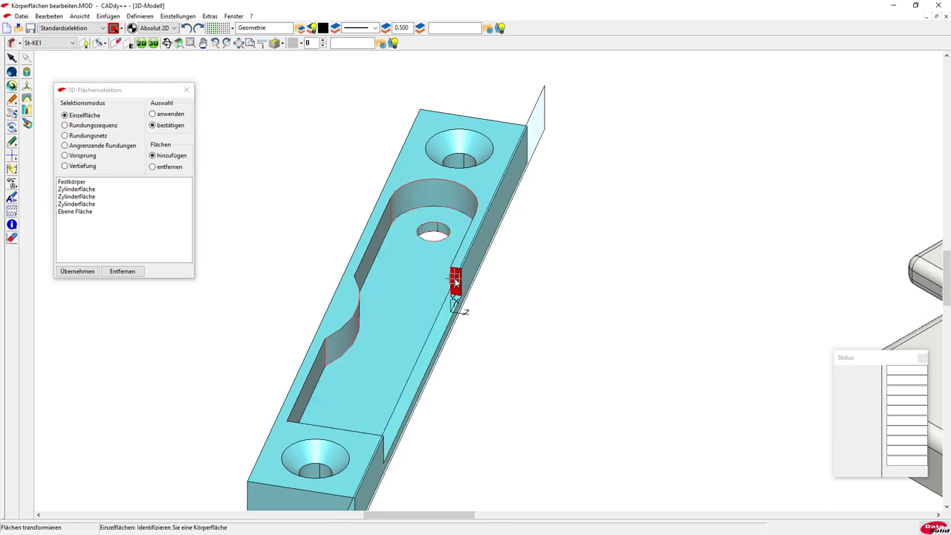
click(87, 273)
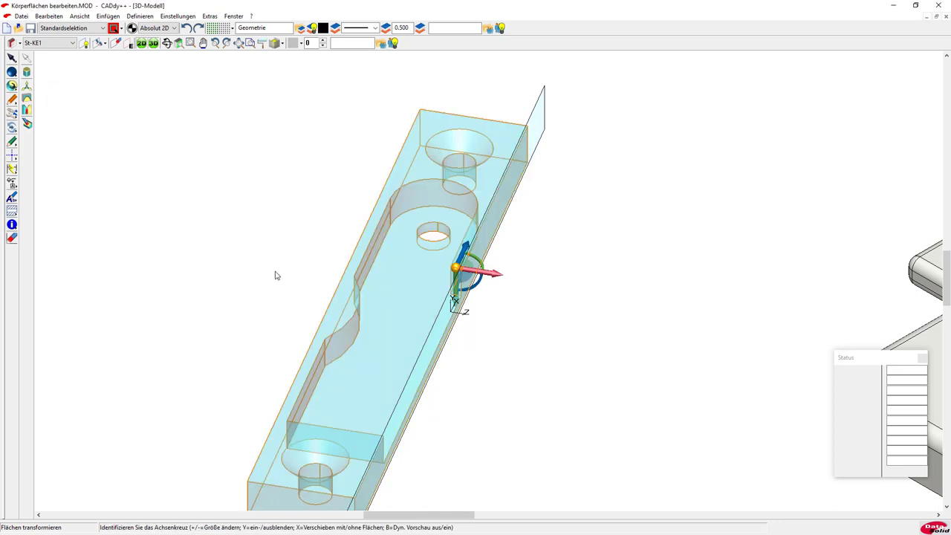
- Shift the selected faces along Z by the typed offset to meet the plate's right edge
key(plus)
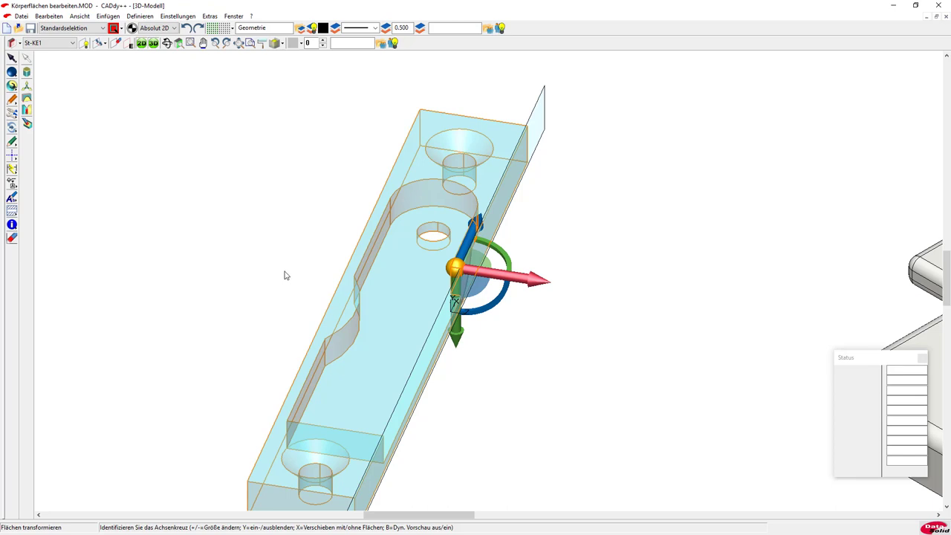
mouse_move(465, 247)
mouse_down()
mouse_move(450, 313)
mouse_move(474, 260)
mouse_move(468, 285)
mouse_up()
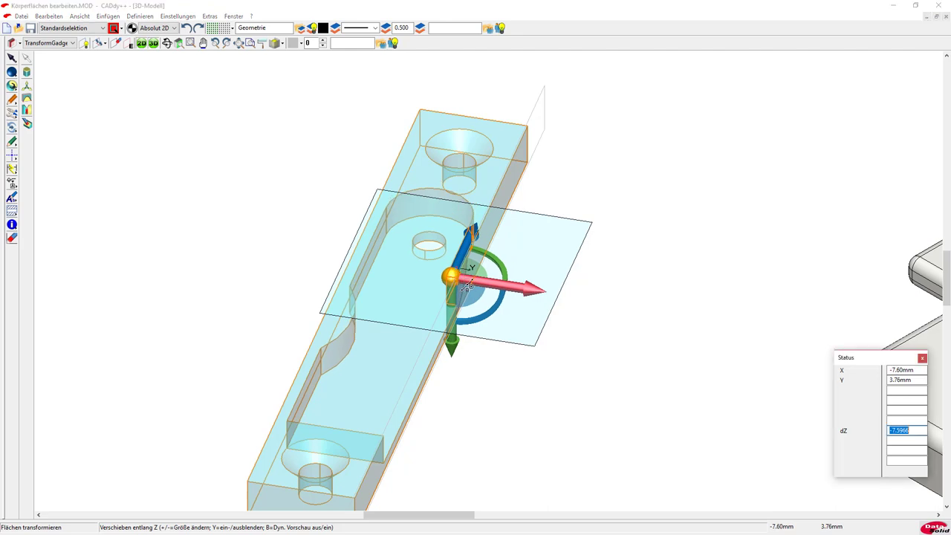
text(-10)
key(Return)
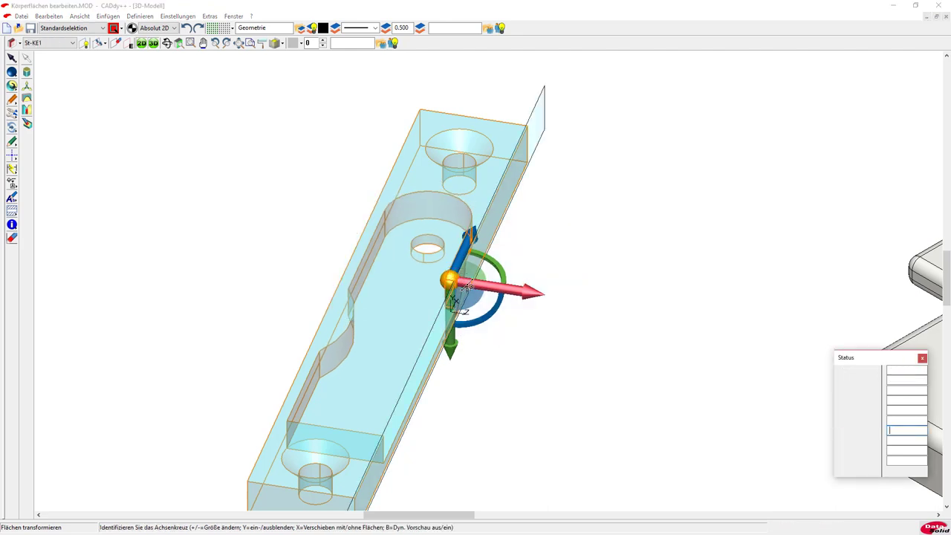
middle_click(458, 283)
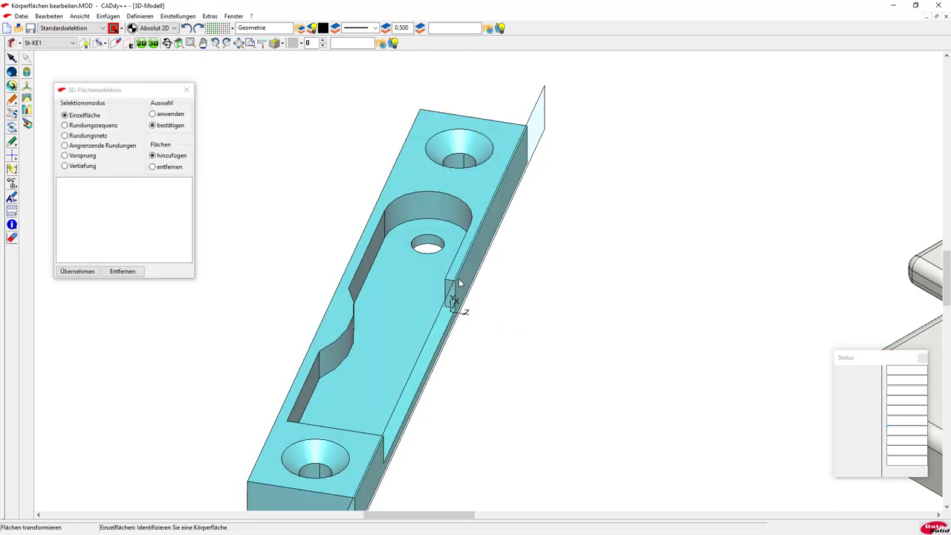
- Pan and zoom to centre the grey socket part, then start Flächen transformieren on it
right_click(199, 310)
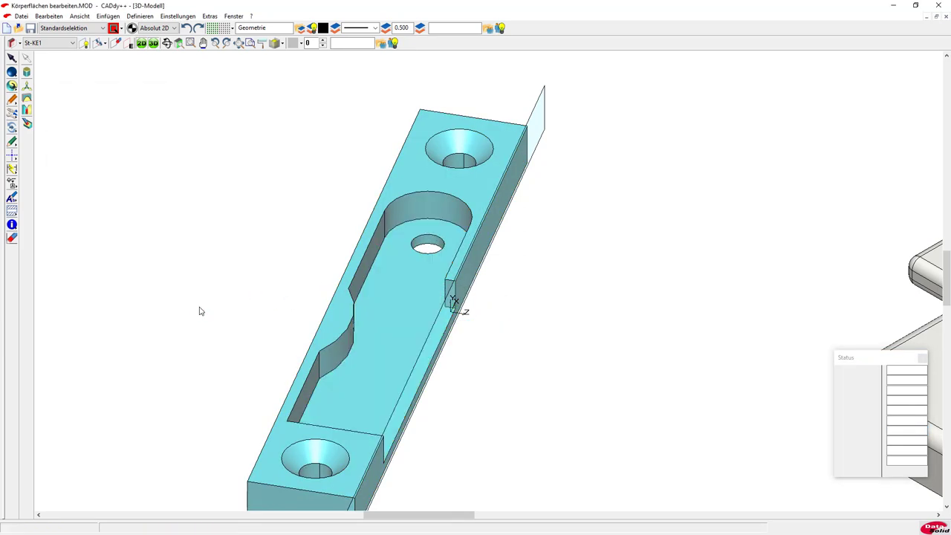
key(w)
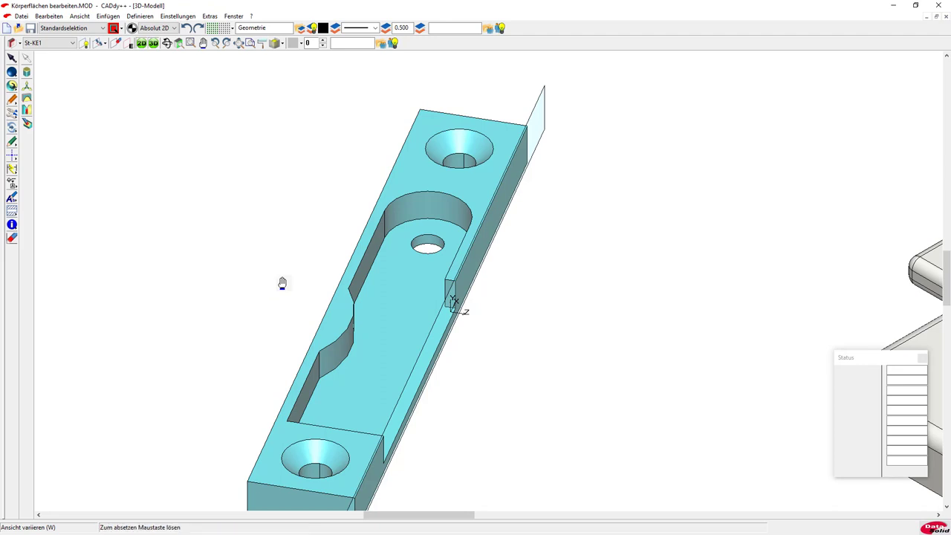
drag(282, 282, 165, 282)
drag(587, 300, 245, 284)
scroll(342, 308, down, 2)
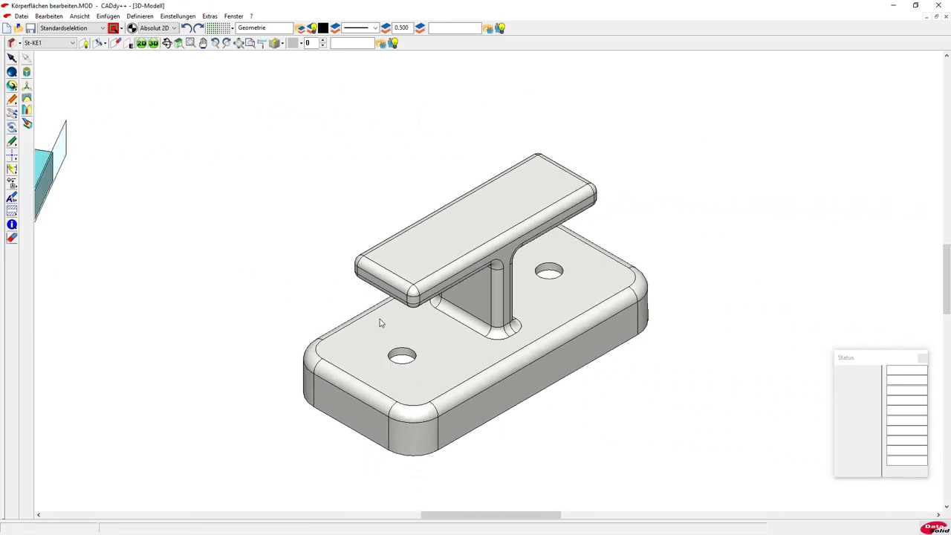
click(27, 89)
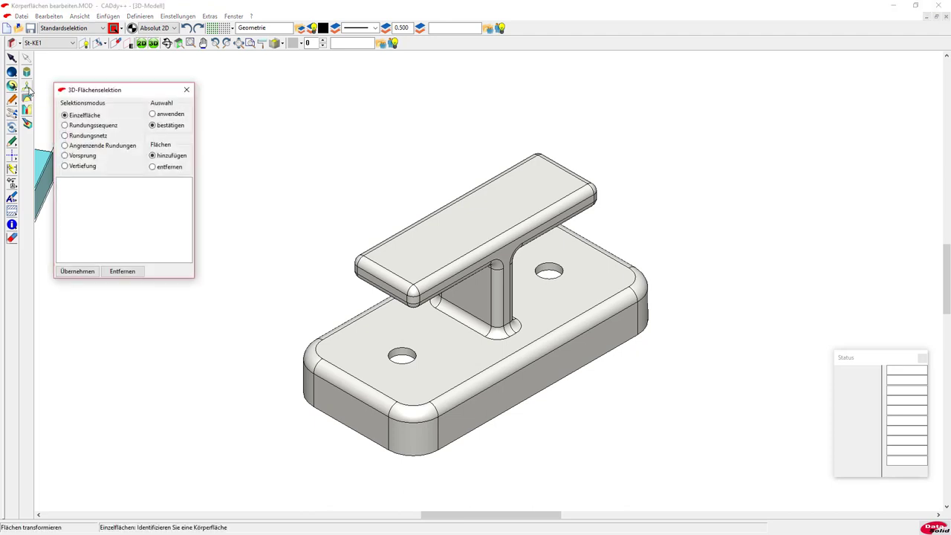
- Rotate the bracket's T-shaped upper protrusion 90° about its vertical Z axis
click(65, 156)
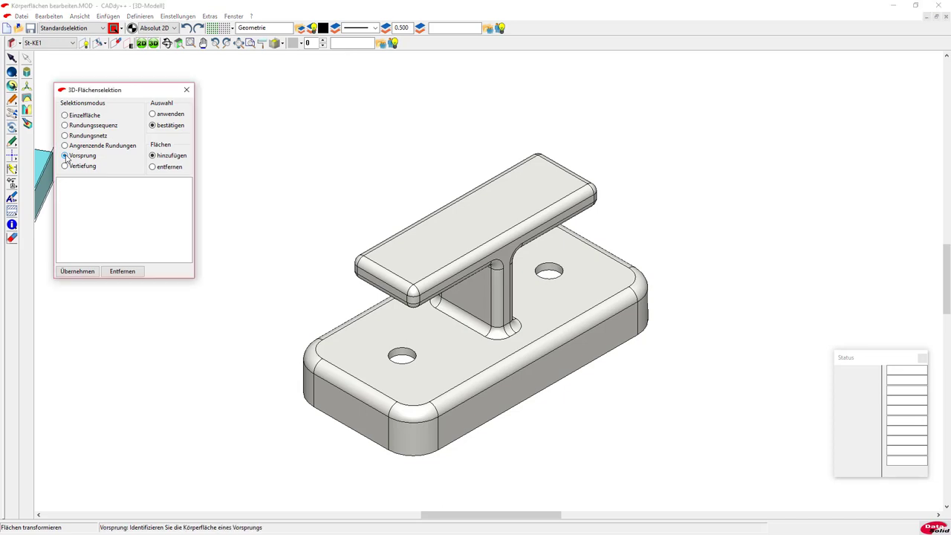
click(458, 215)
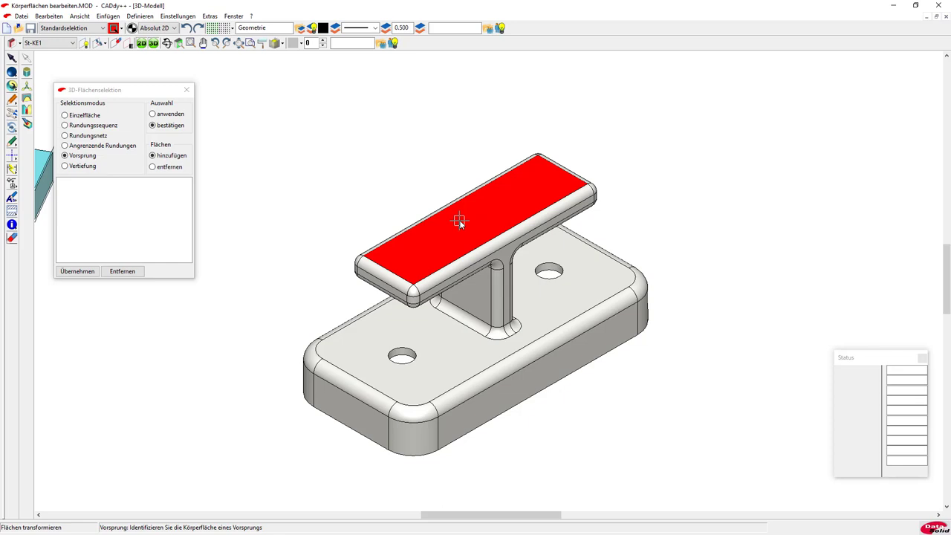
click(459, 221)
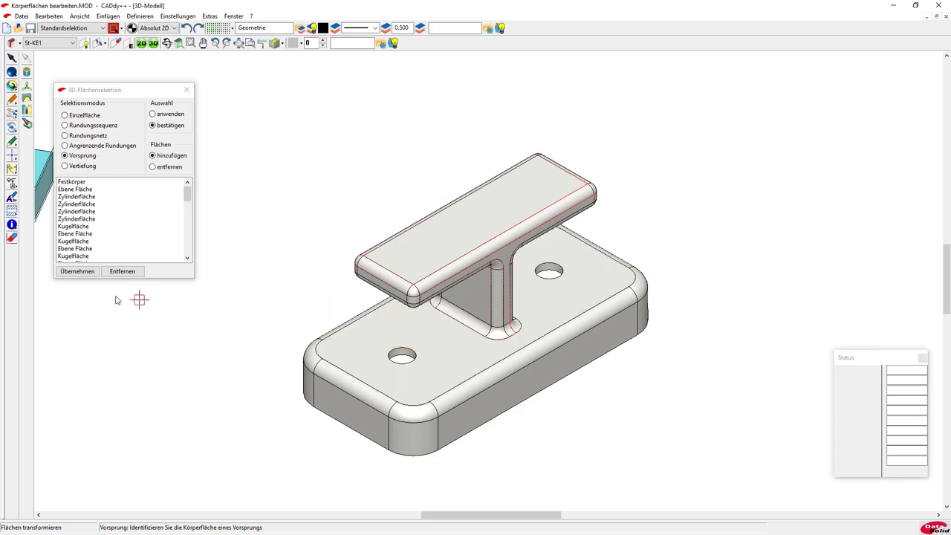
click(77, 271)
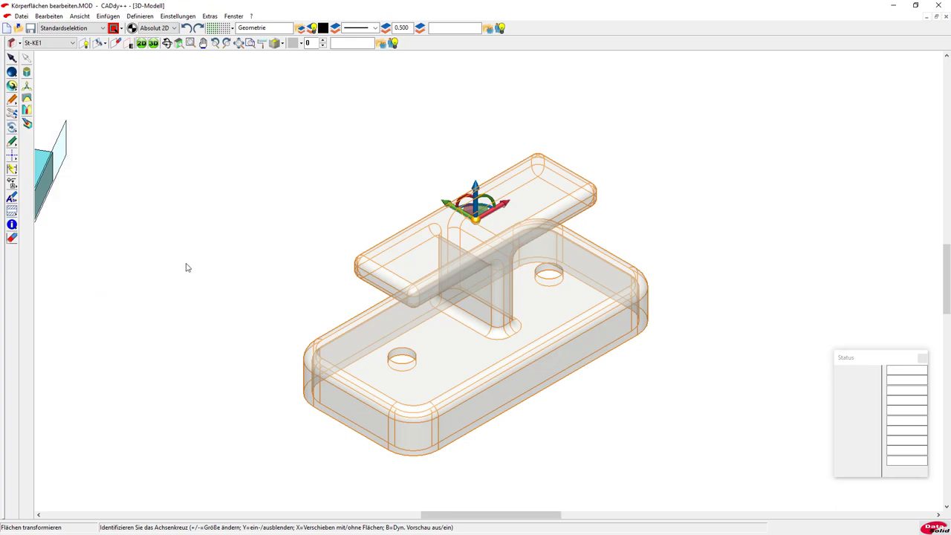
key(plus)
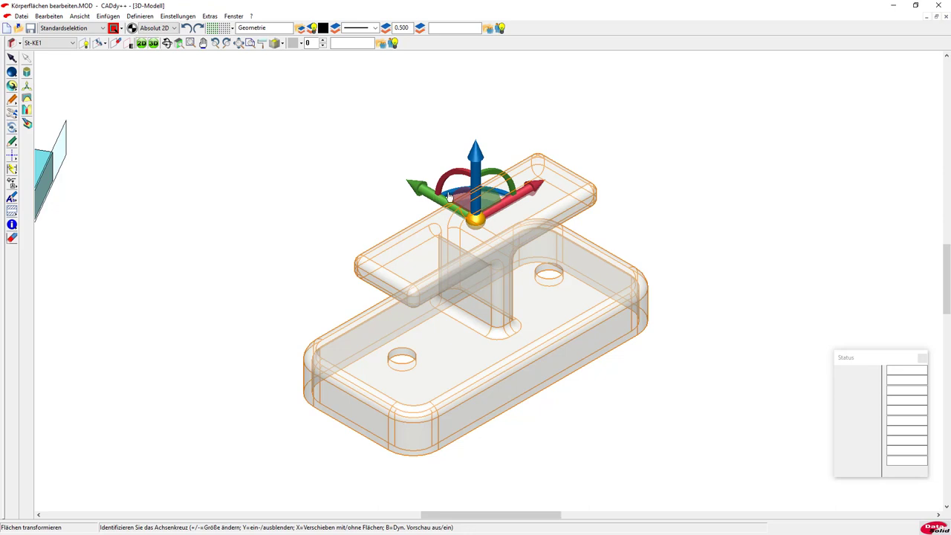
mouse_move(449, 195)
mouse_down()
mouse_move(438, 217)
mouse_move(427, 217)
mouse_move(426, 205)
mouse_up()
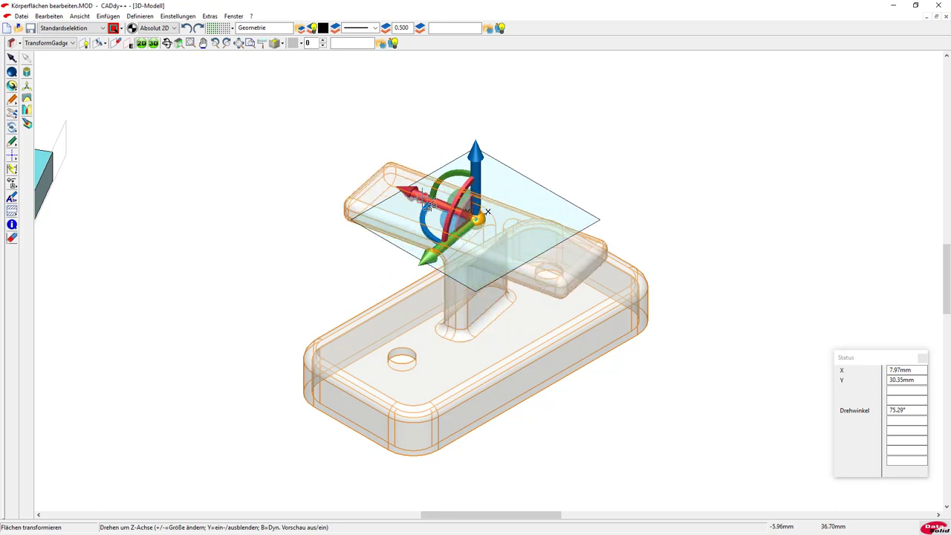
key(Tab)
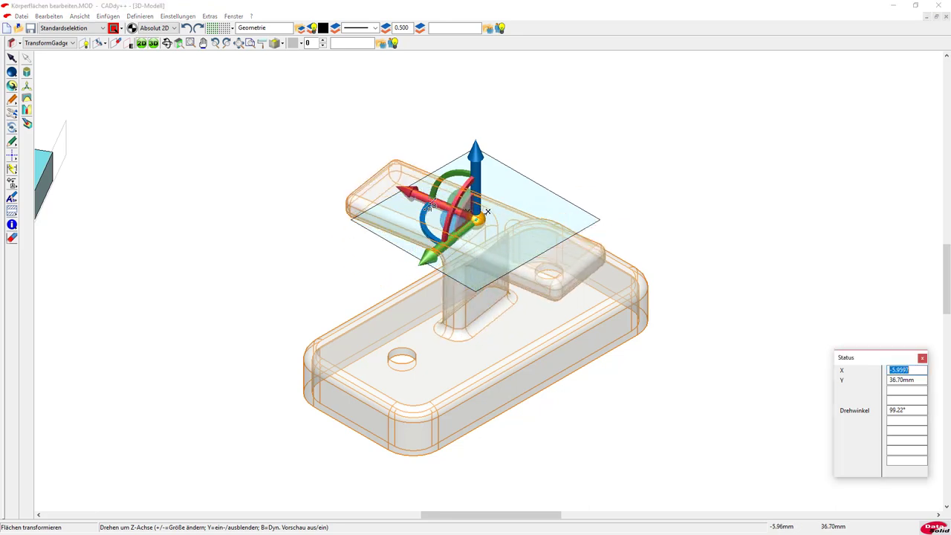
key(Tab)
key(Tab)
text(9)
key(Return)
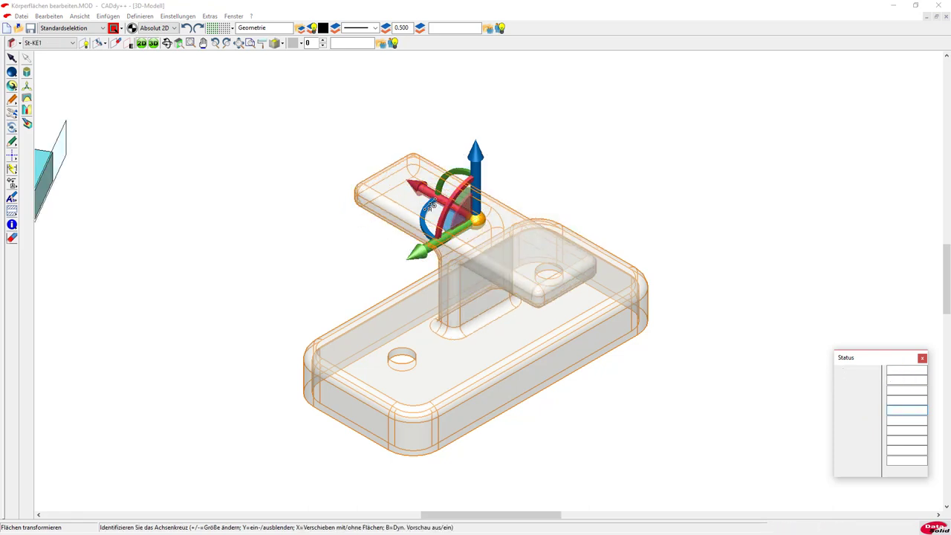
- Move the base plate's protrusion faces -10 mm along Y
key(Escape)
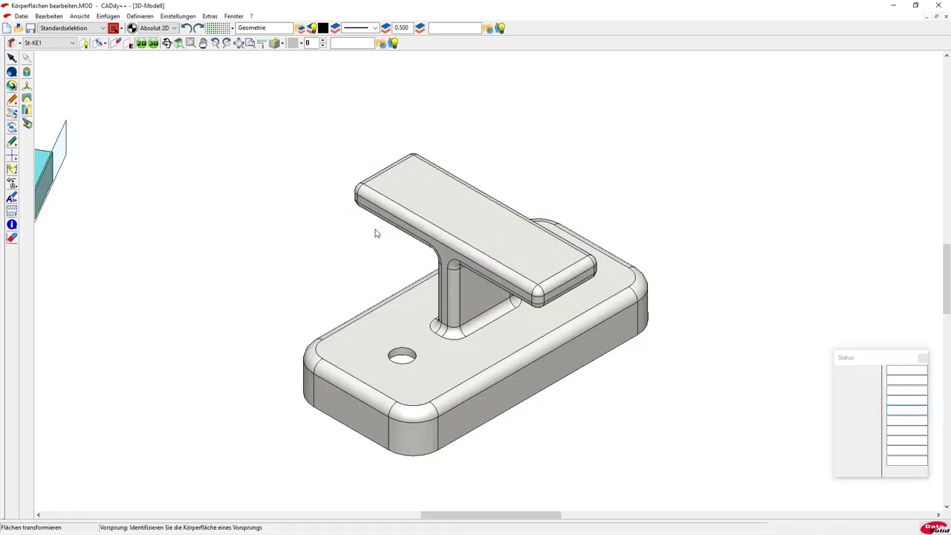
click(346, 402)
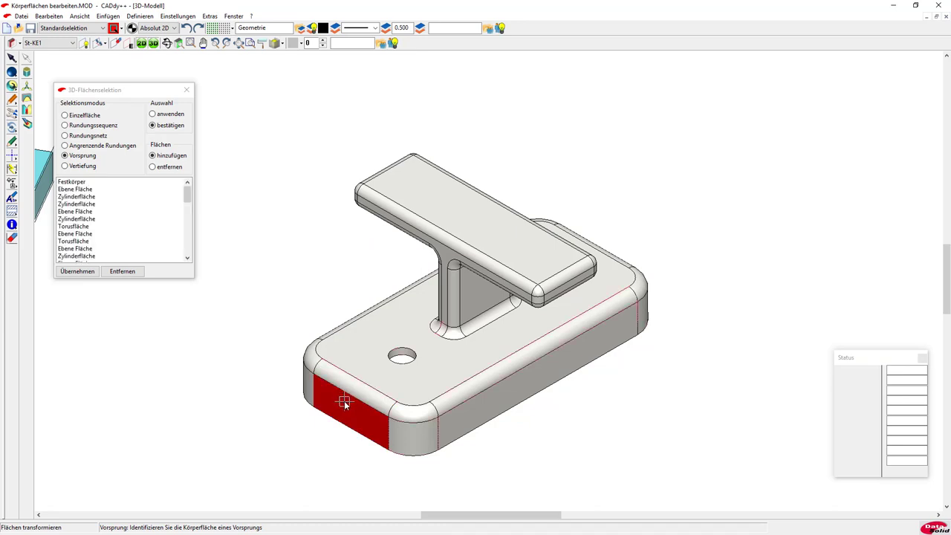
click(94, 276)
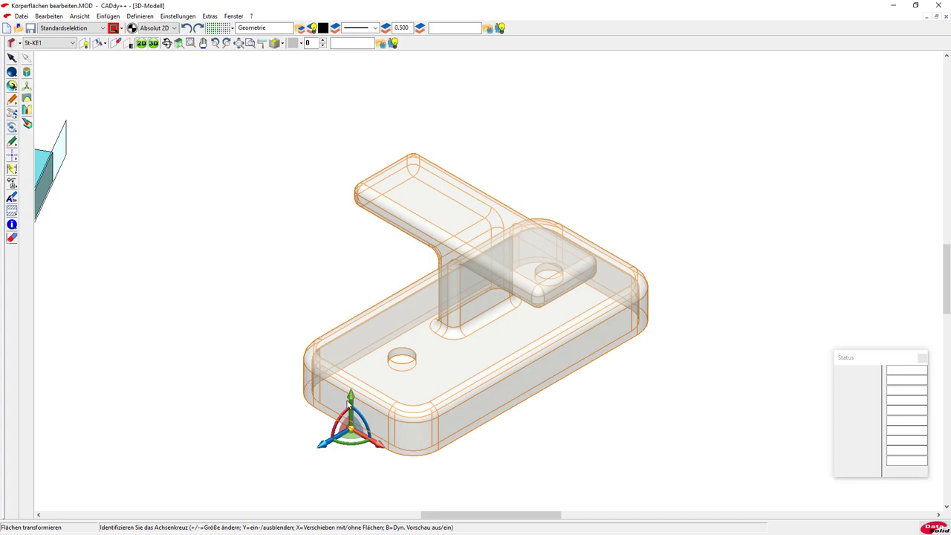
drag(351, 407, 360, 450)
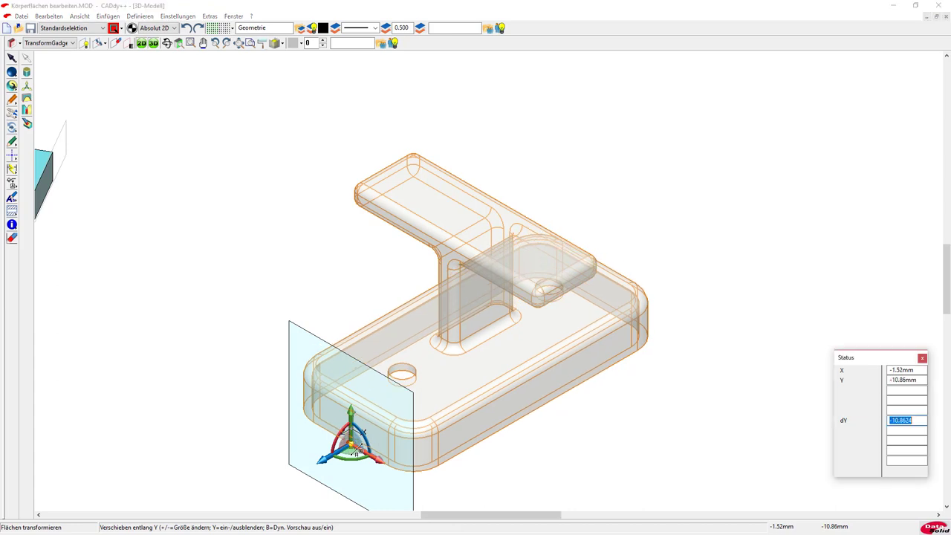
text(-10)
key(Return)
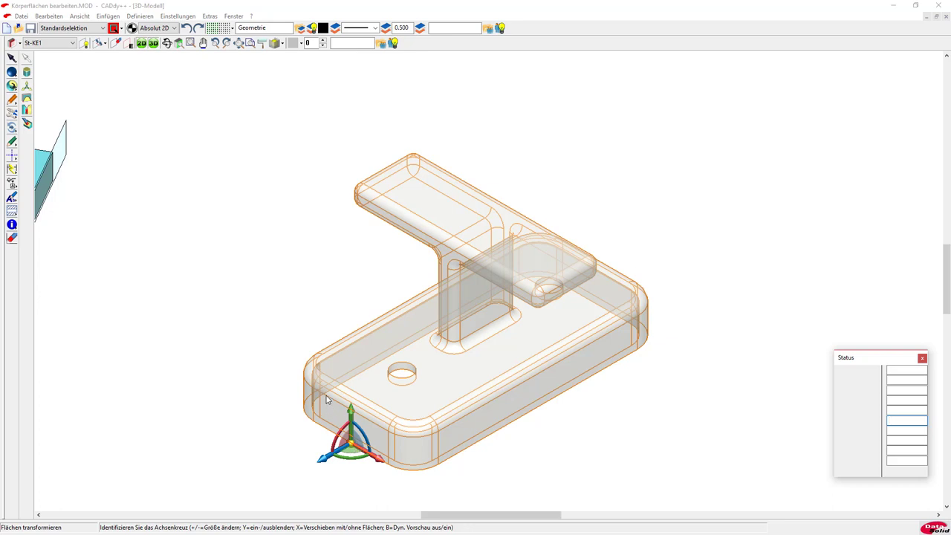
right_click(310, 339)
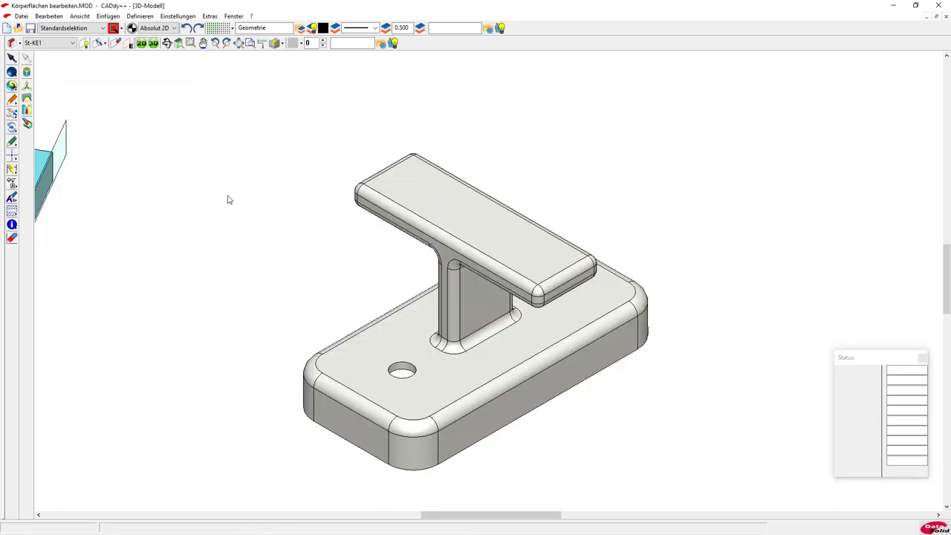
- Select the fillet sequence faces around the base plate's top edge for display editing
click(49, 16)
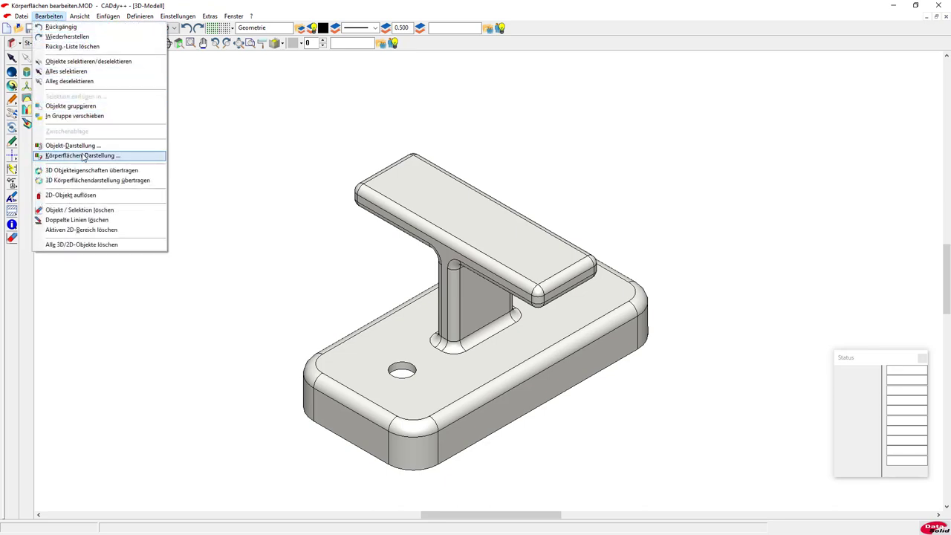
click(88, 156)
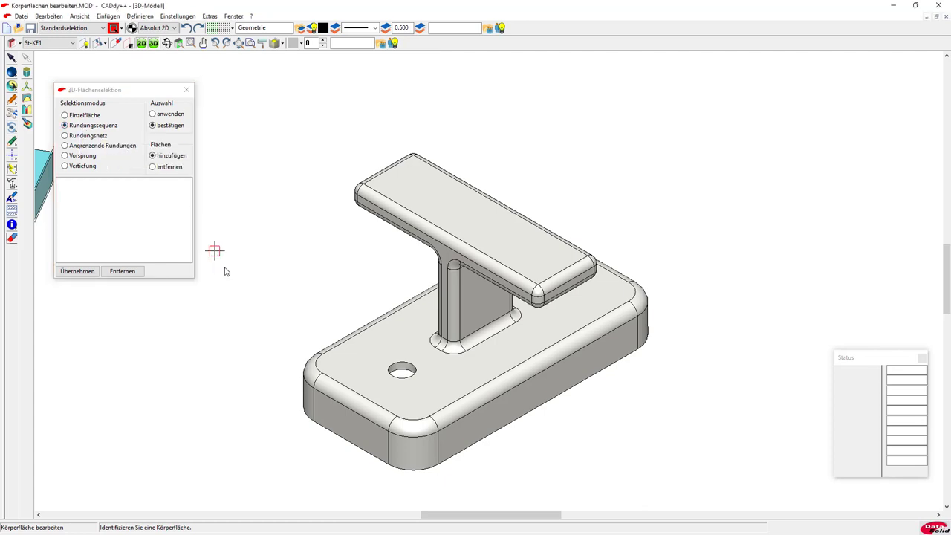
click(324, 387)
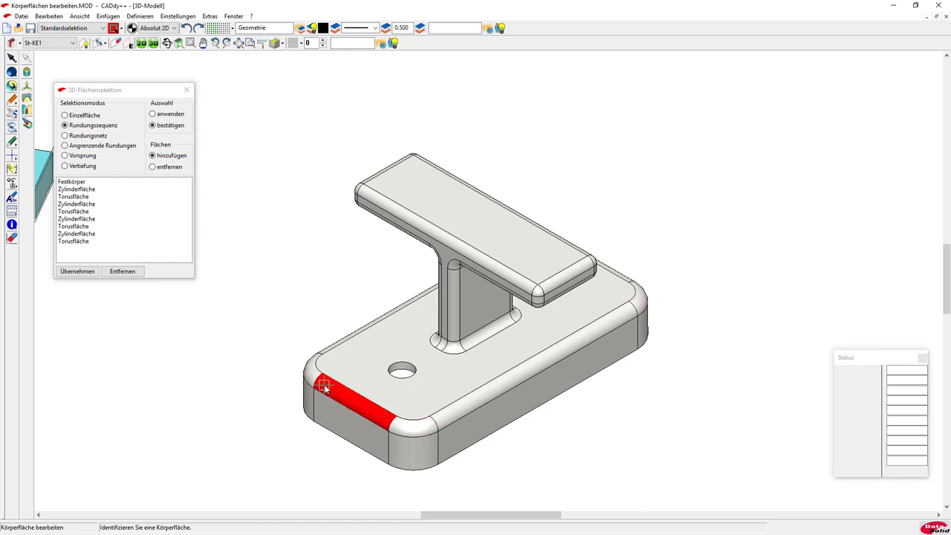
click(84, 192)
click(83, 190)
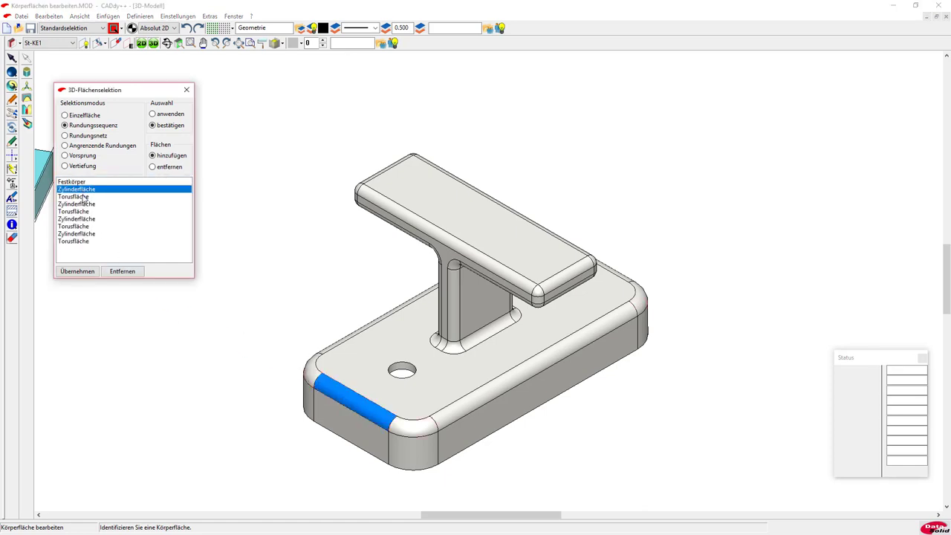
click(83, 197)
click(84, 205)
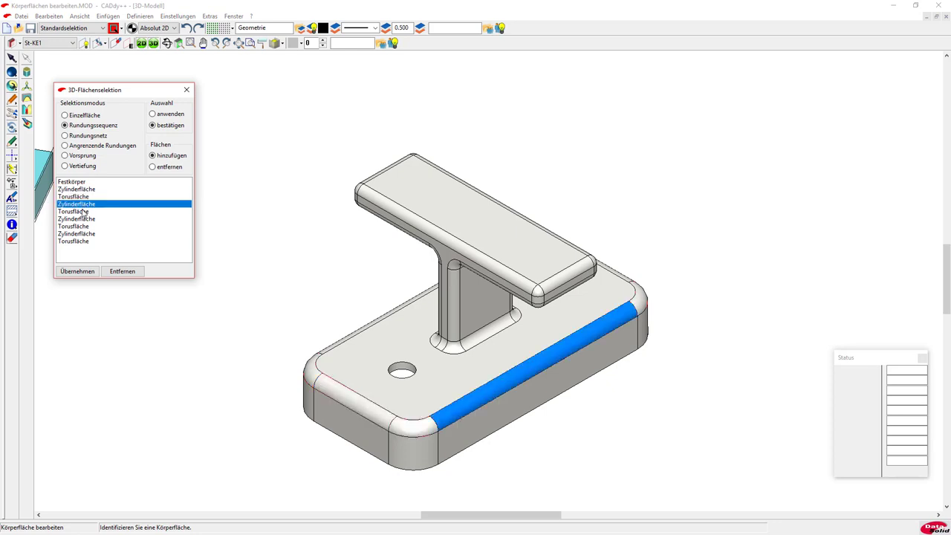
click(83, 212)
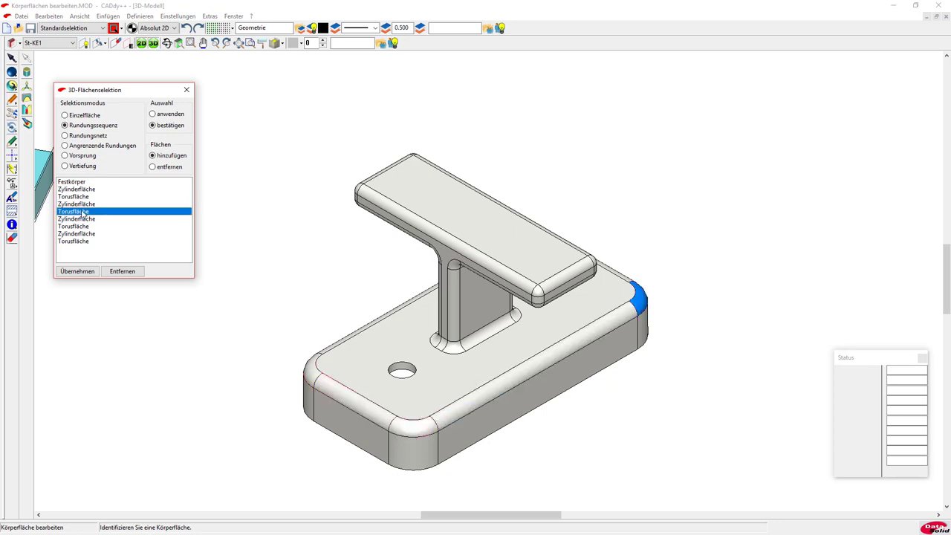
click(84, 219)
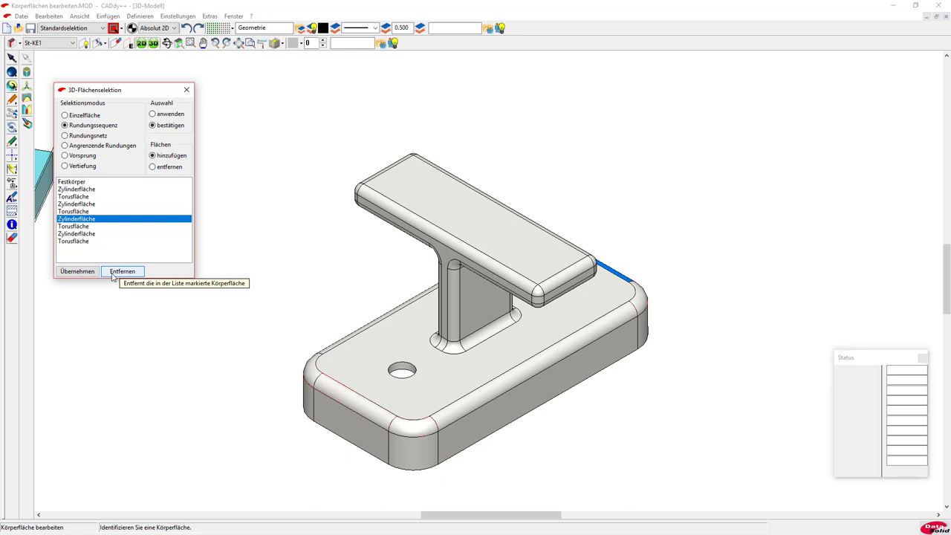
click(77, 271)
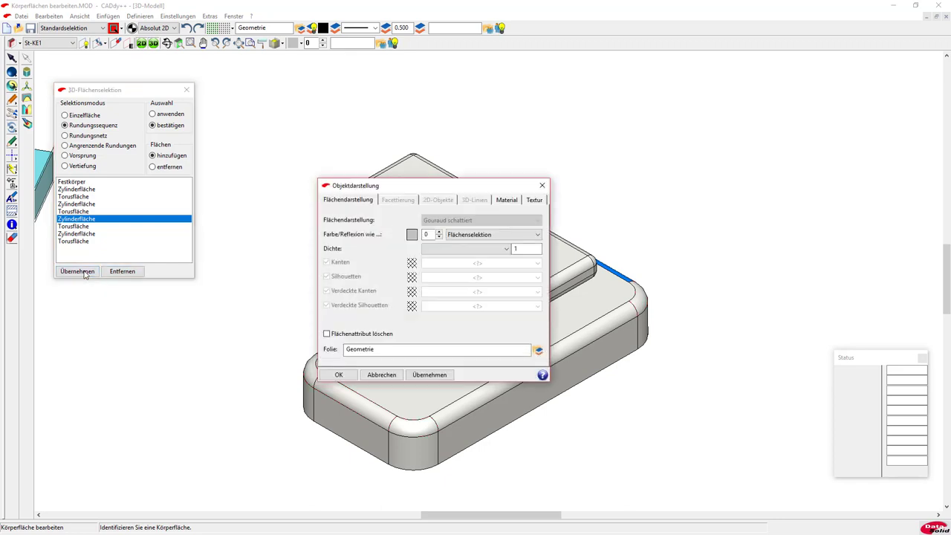
- Colour the selected fillet faces teal (0/128/128)
click(411, 234)
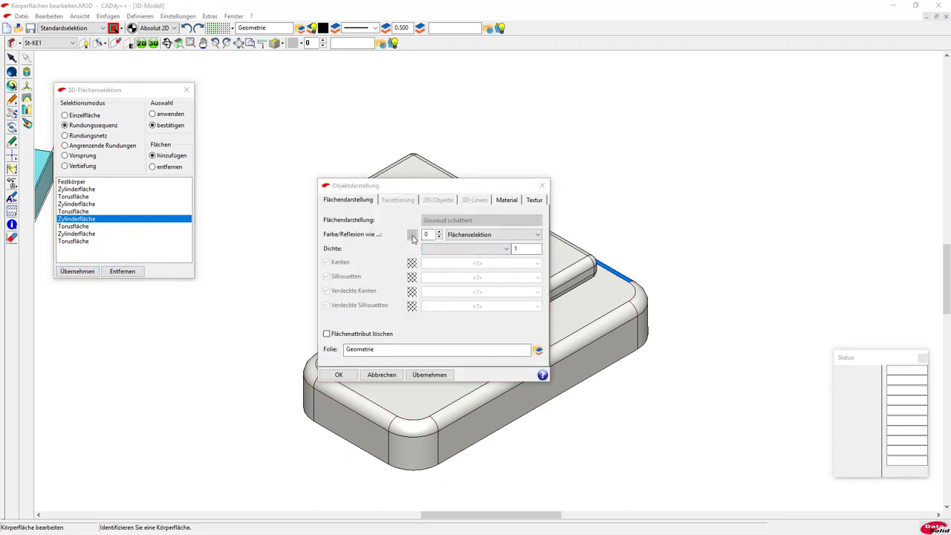
click(374, 258)
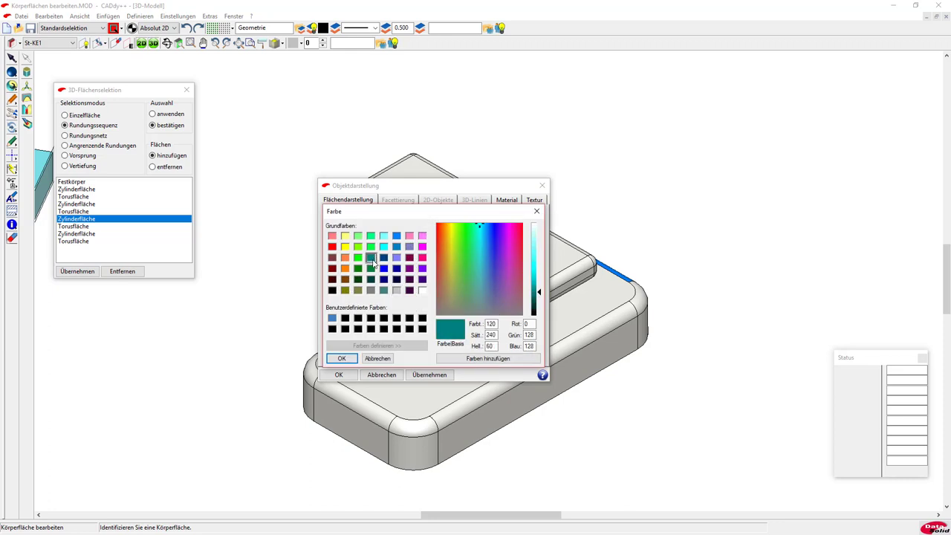
click(341, 358)
click(346, 375)
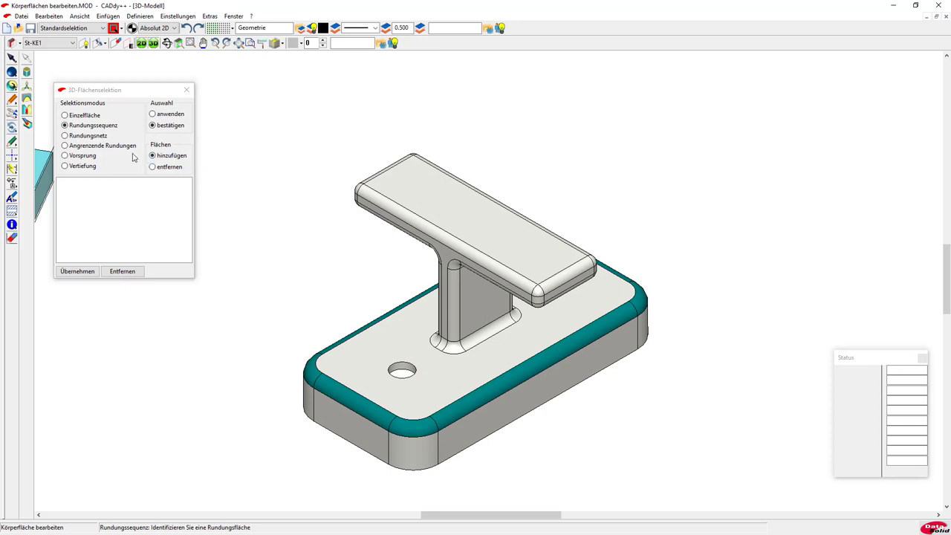
- Select the fillet network on the T-shaped upright and crossbar and colour it teal
click(94, 136)
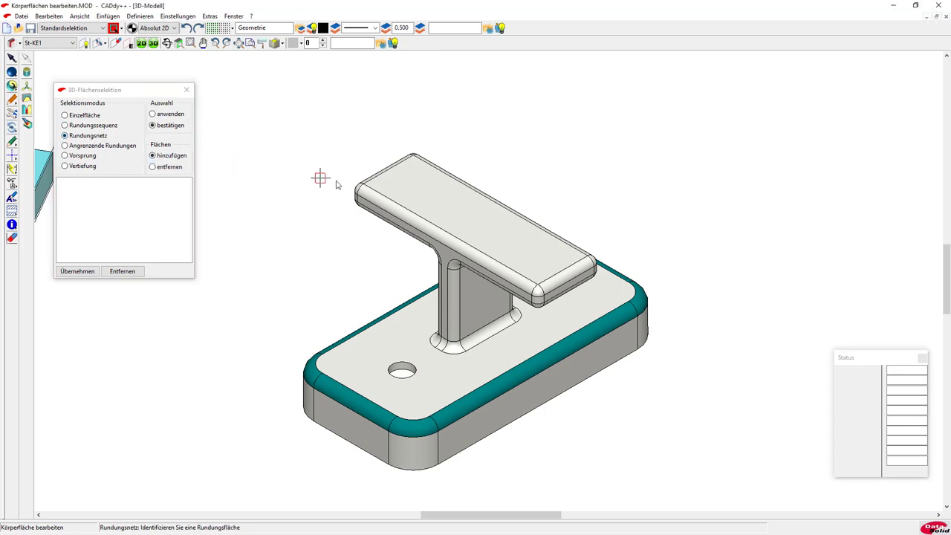
click(371, 195)
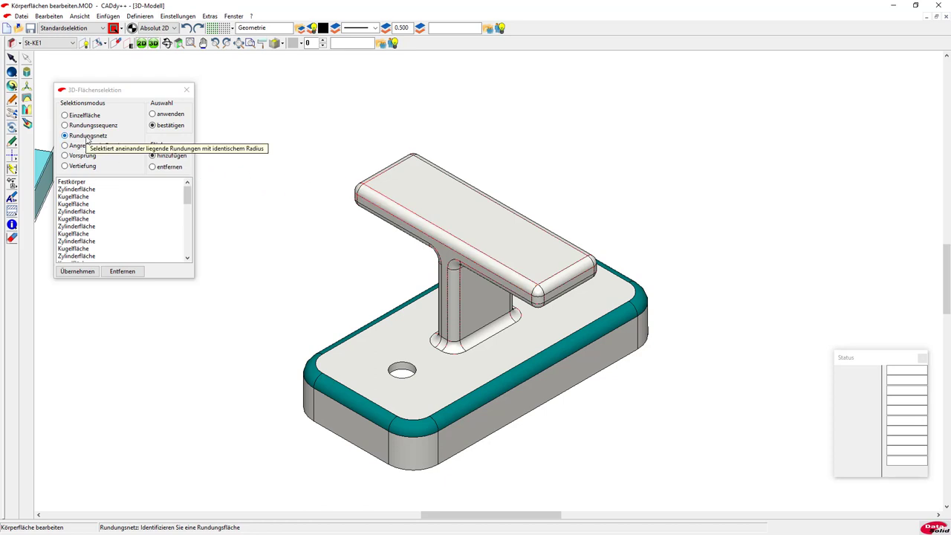
click(88, 272)
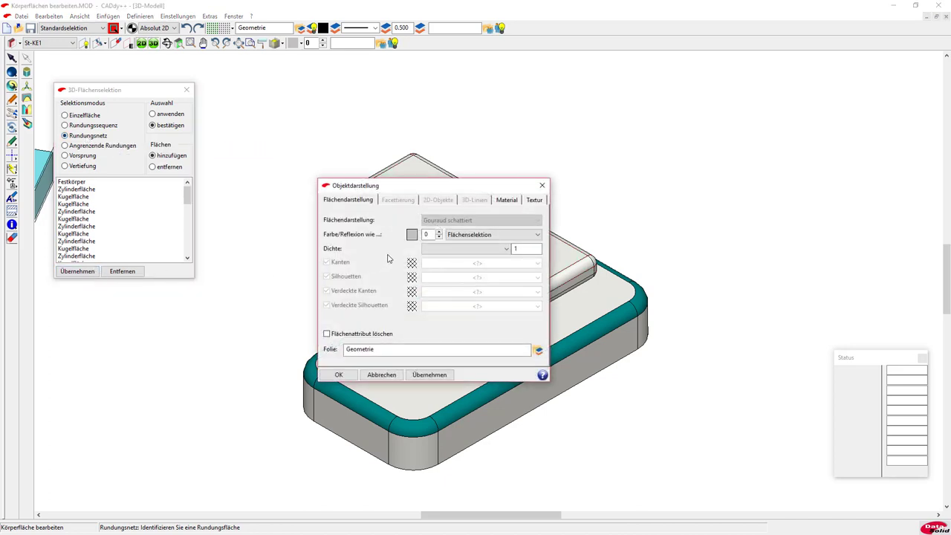
click(412, 236)
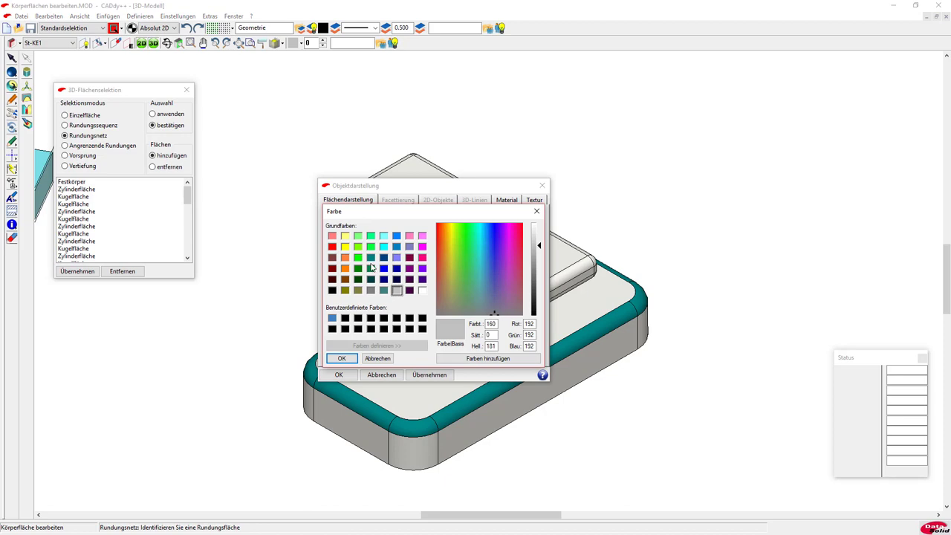
click(371, 258)
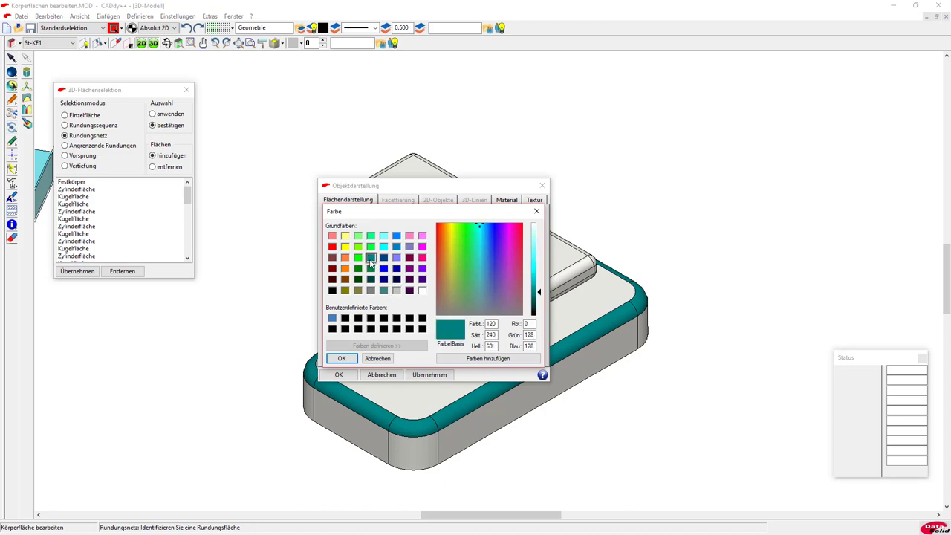
click(346, 358)
click(347, 374)
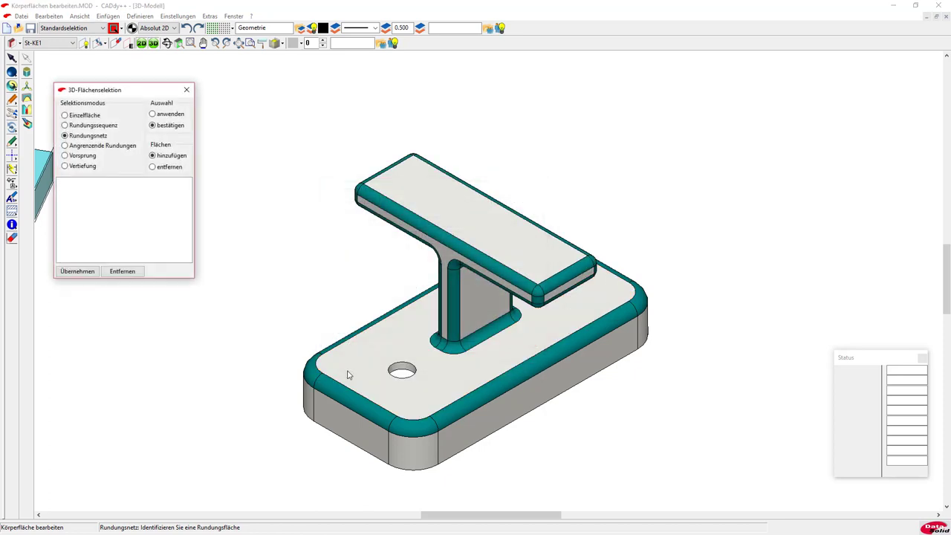
key(Escape)
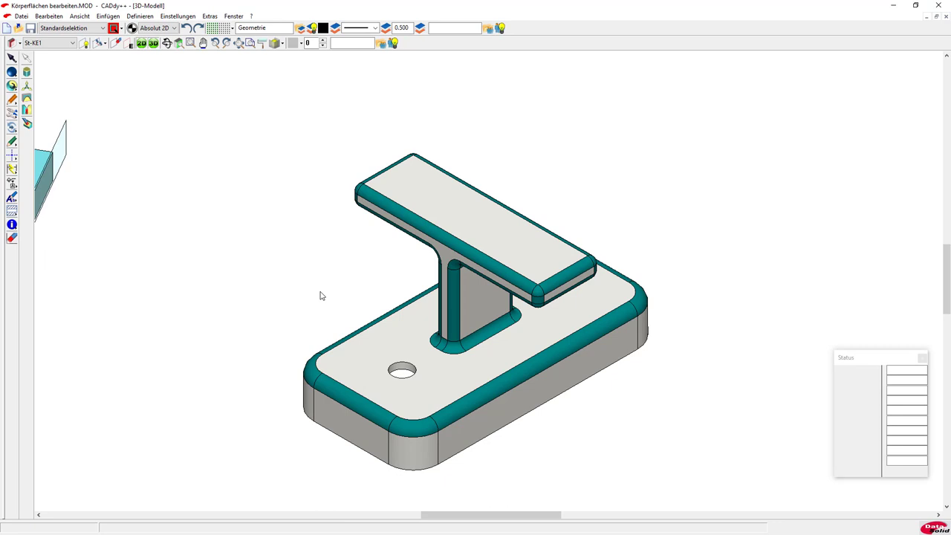
- Remove all fillets adjoining the socket plate's top face with Flächen entfernen, leaving sharp edges
scroll(323, 240, down, 3)
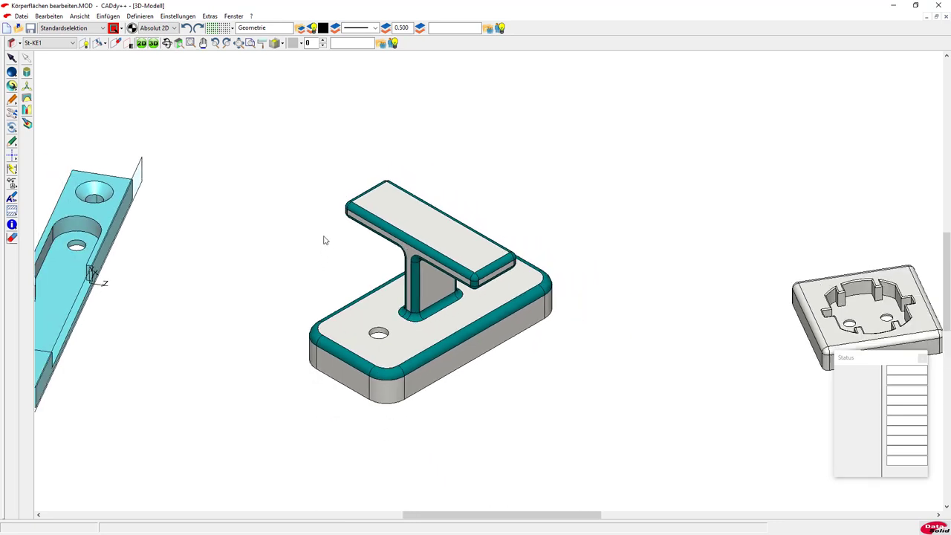
scroll(859, 255, up, 5)
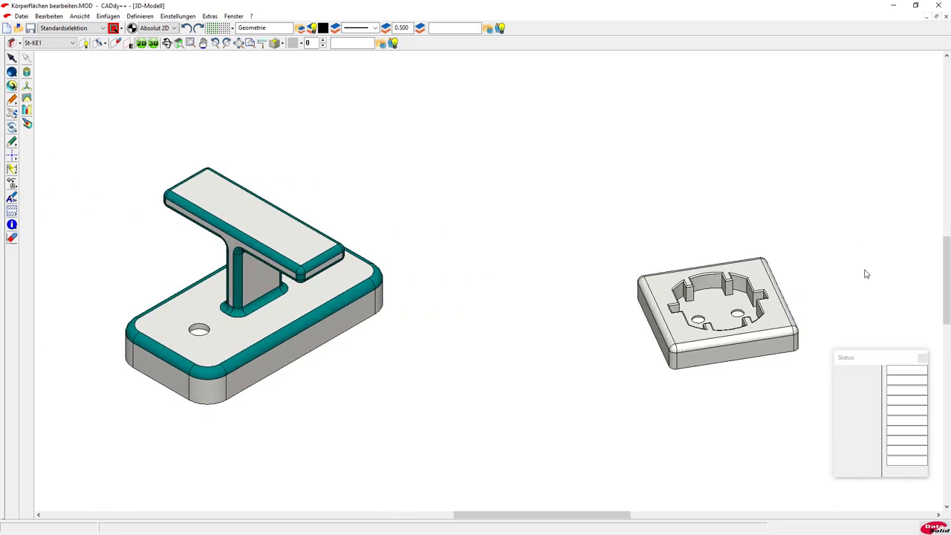
scroll(837, 321, up, 2)
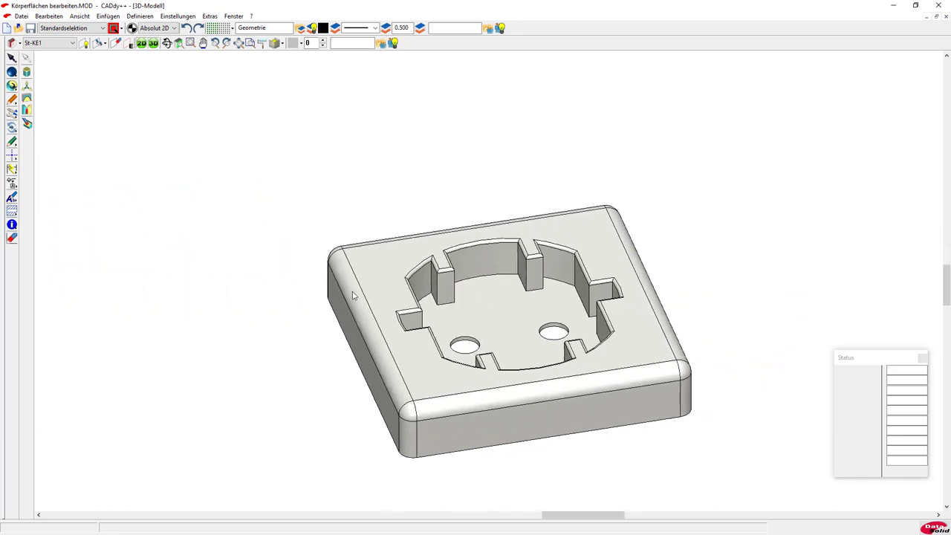
scroll(175, 262, down, 3)
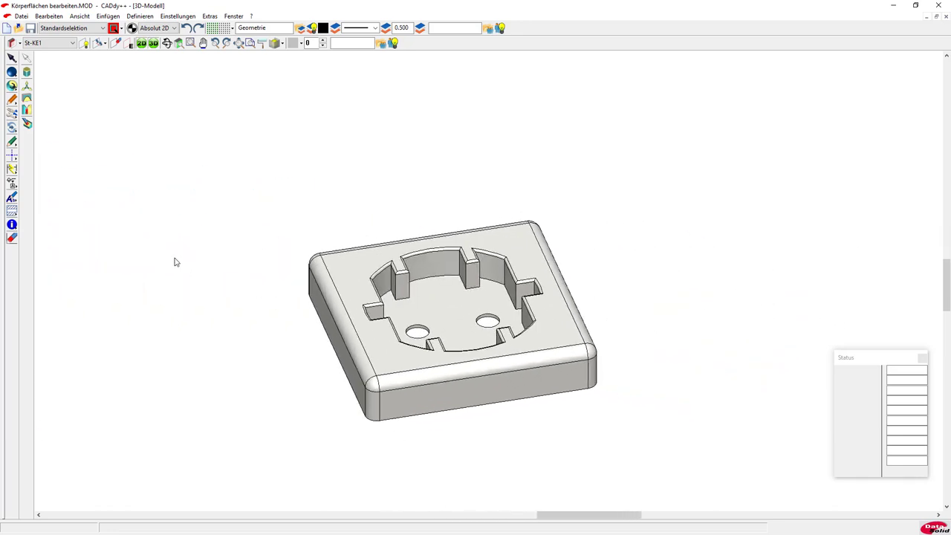
click(26, 124)
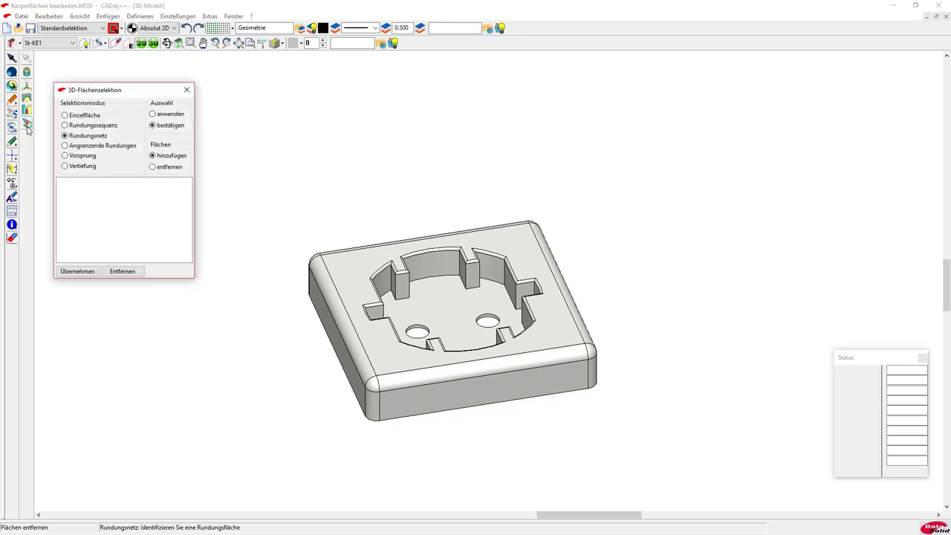
click(66, 147)
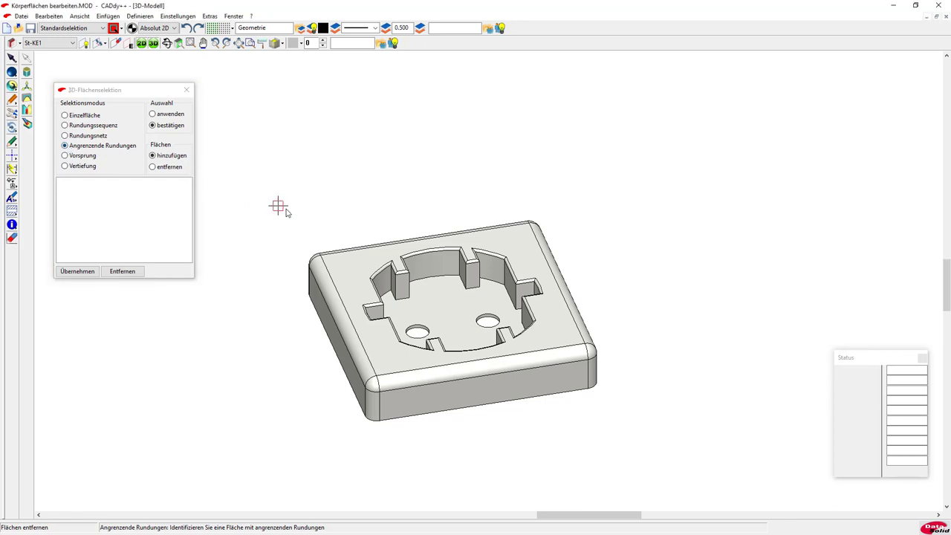
click(340, 260)
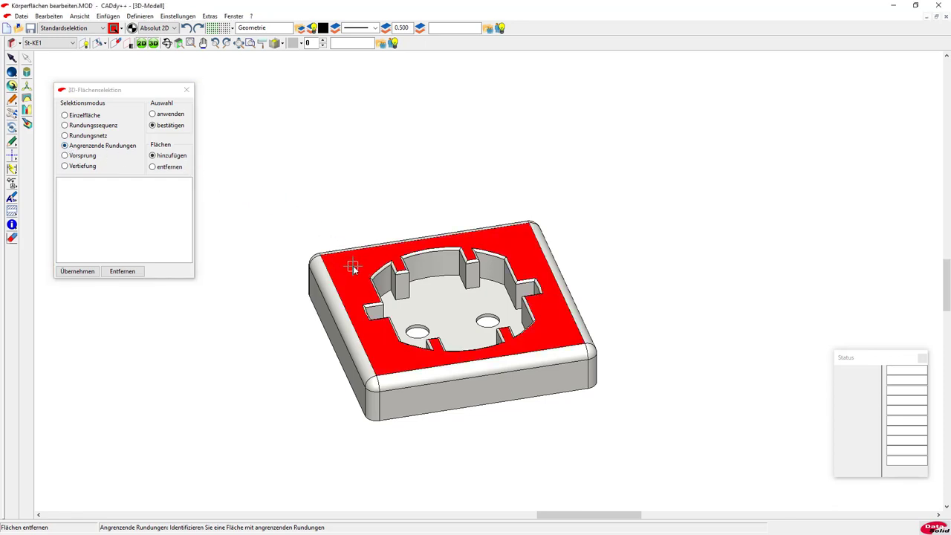
click(353, 265)
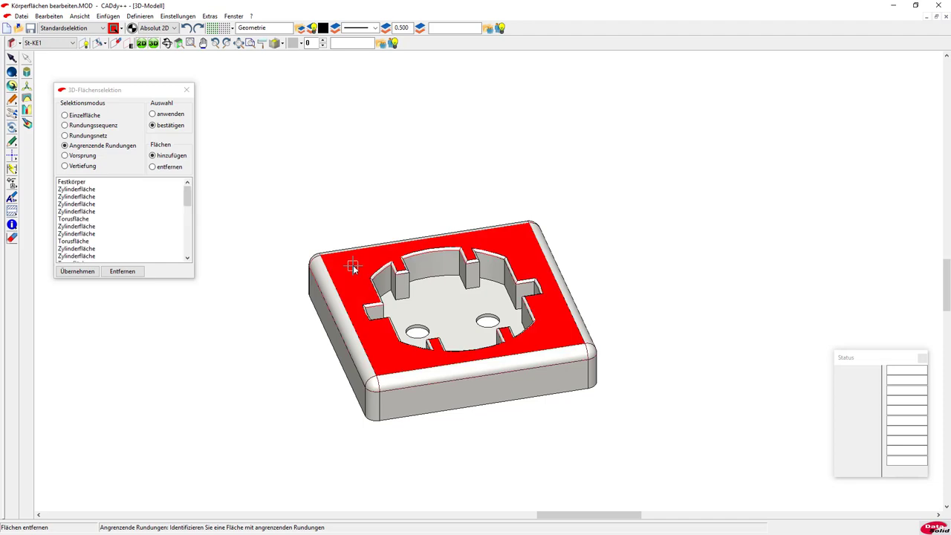
click(78, 272)
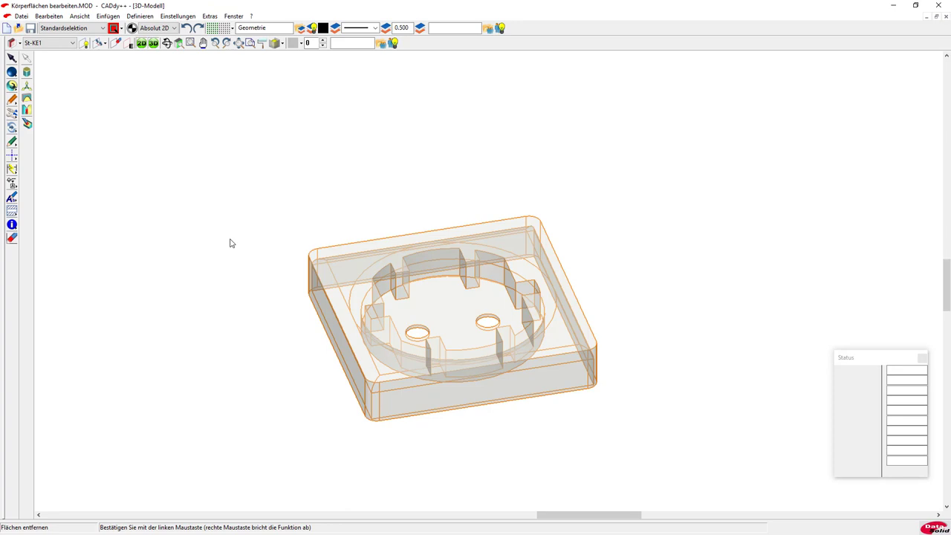
click(230, 243)
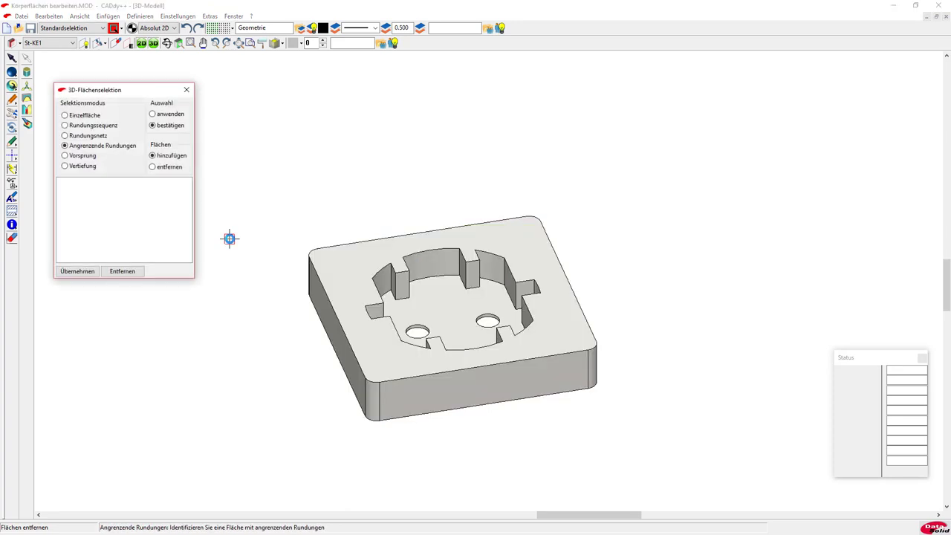
- Close face removal and zoom out to show the slotted plate, teal-filleted bracket and socket block
right_click(236, 246)
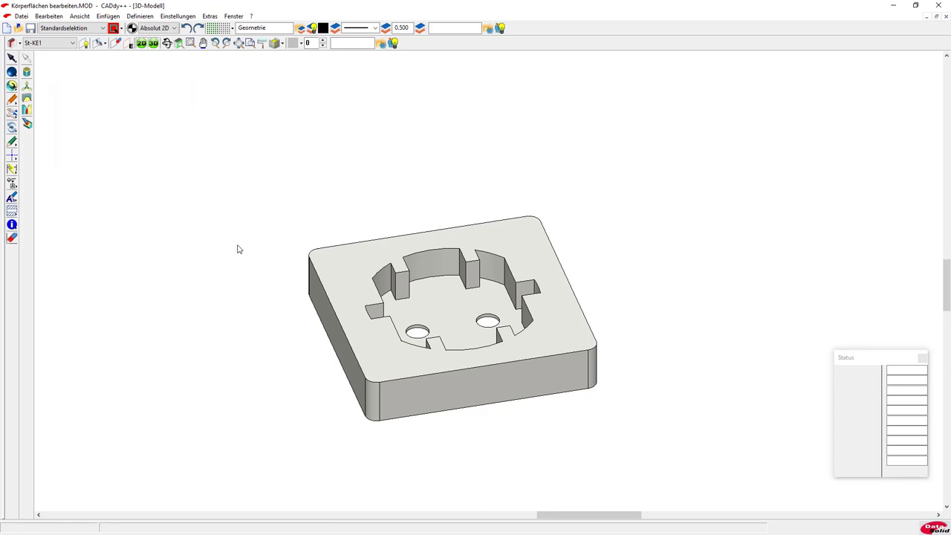
scroll(757, 279, down, 1)
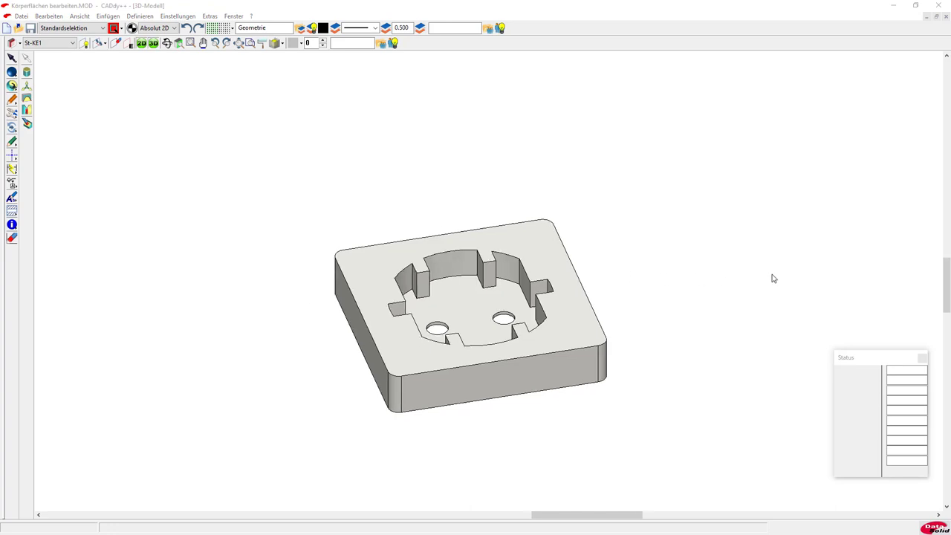
scroll(778, 286, down, 2)
scroll(779, 285, down, 1)
scroll(779, 286, down, 2)
scroll(779, 286, down, 1)
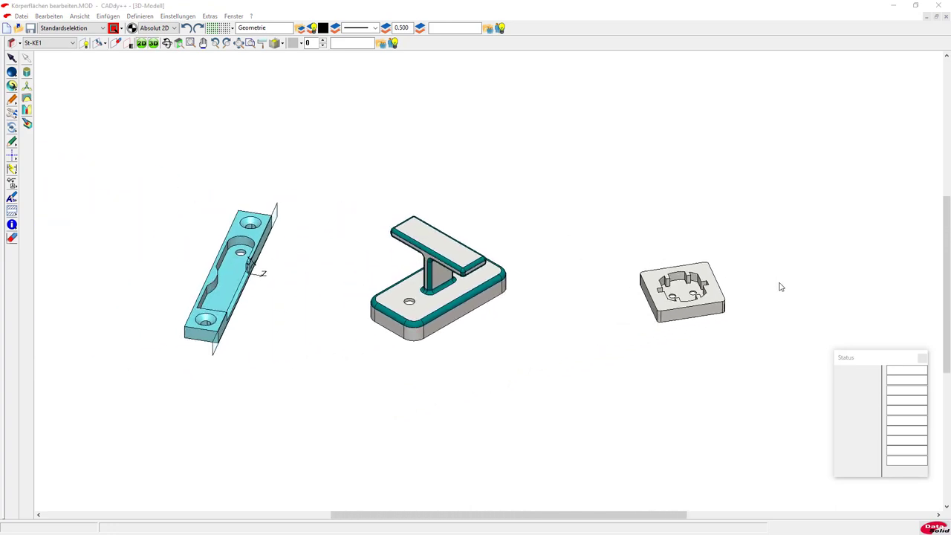